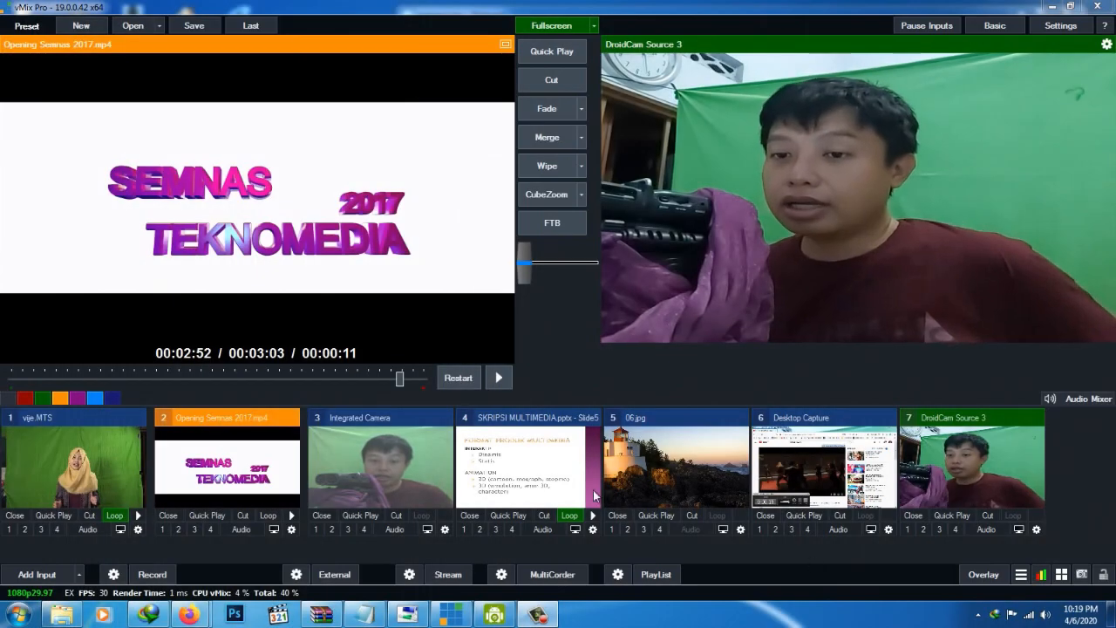
Preview each of the seven inputs in order, from vije.MTS through DroidCam Source 3.
left_click(96, 421)
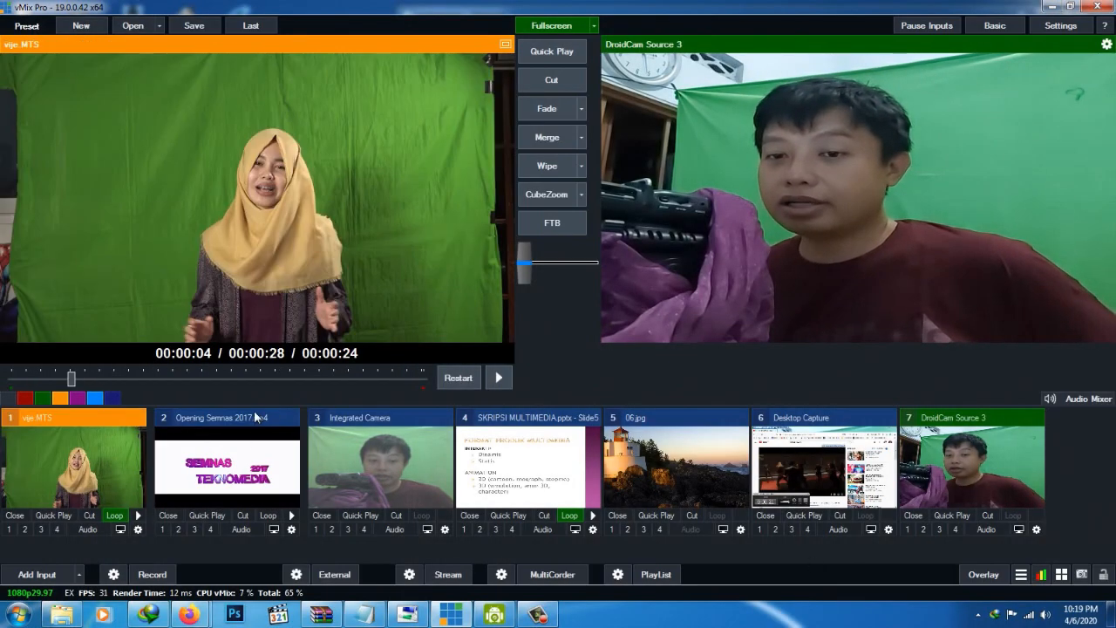
left_click(257, 418)
left_click(380, 421)
left_click(536, 420)
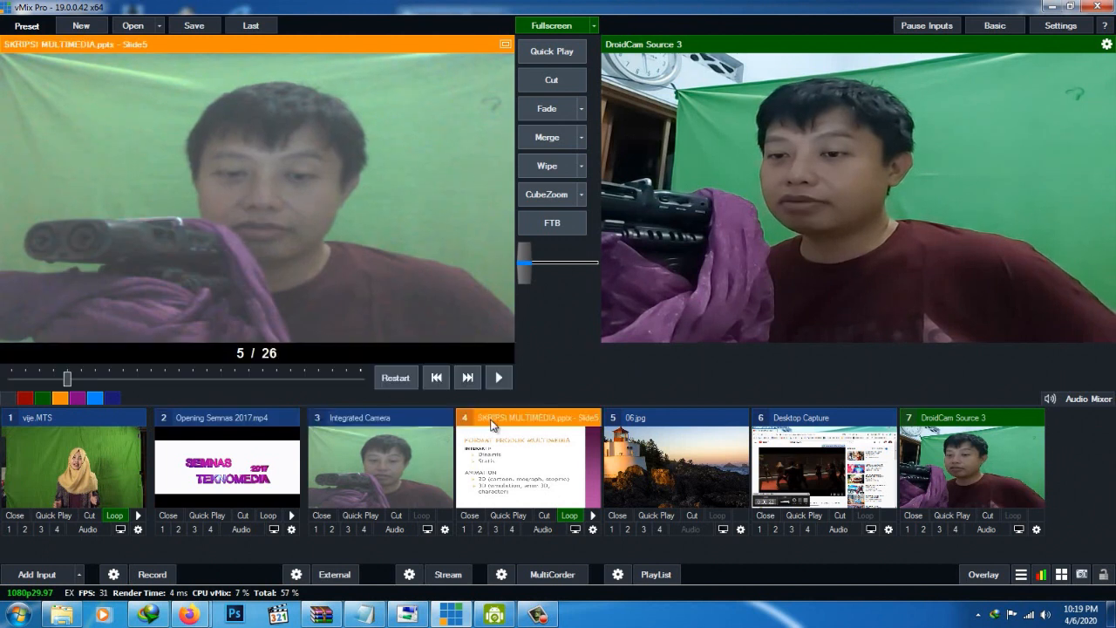
left_click(671, 419)
left_click(846, 425)
left_click(960, 419)
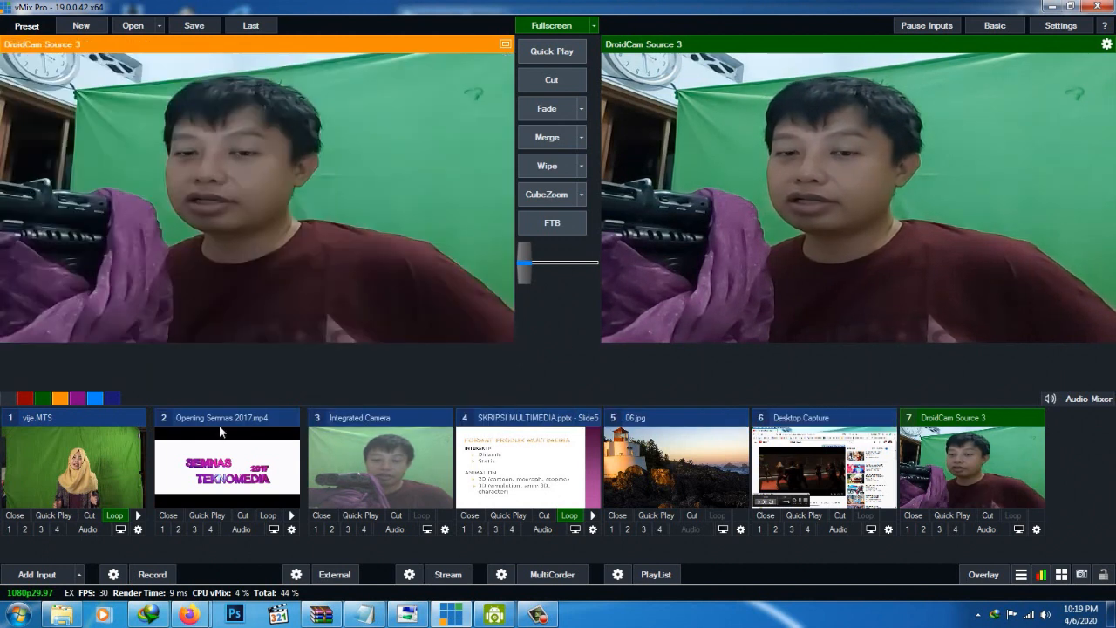
Go through the video, camera, PowerPoint, image, desktop capture and DroidCam sources in the preview once more, starting at vije.MTS.
left_click(95, 419)
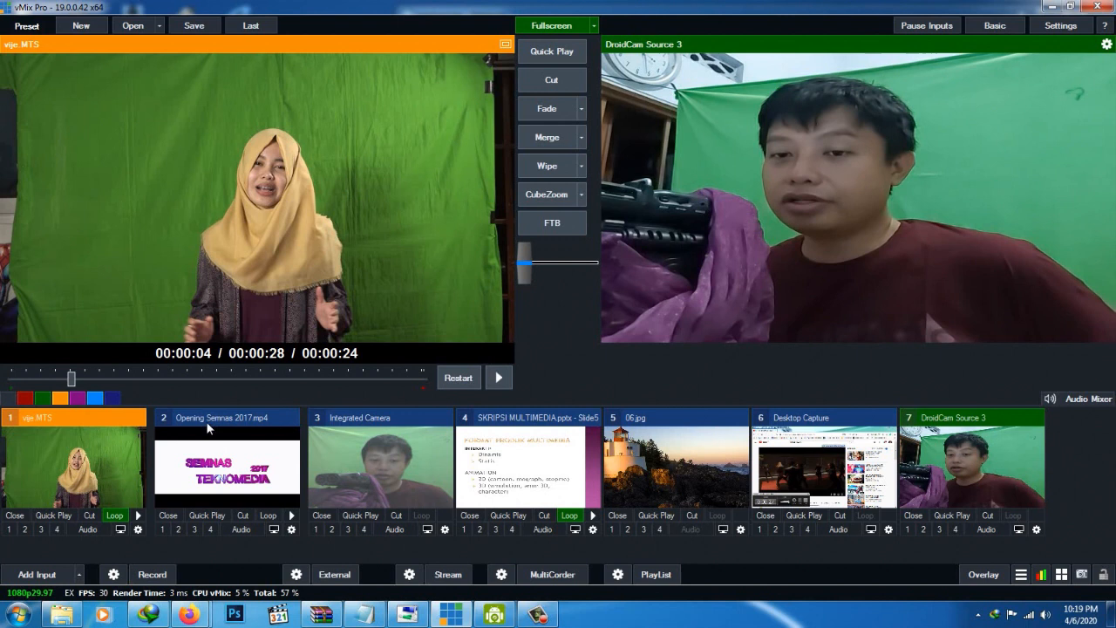
left_click(208, 422)
left_click(389, 427)
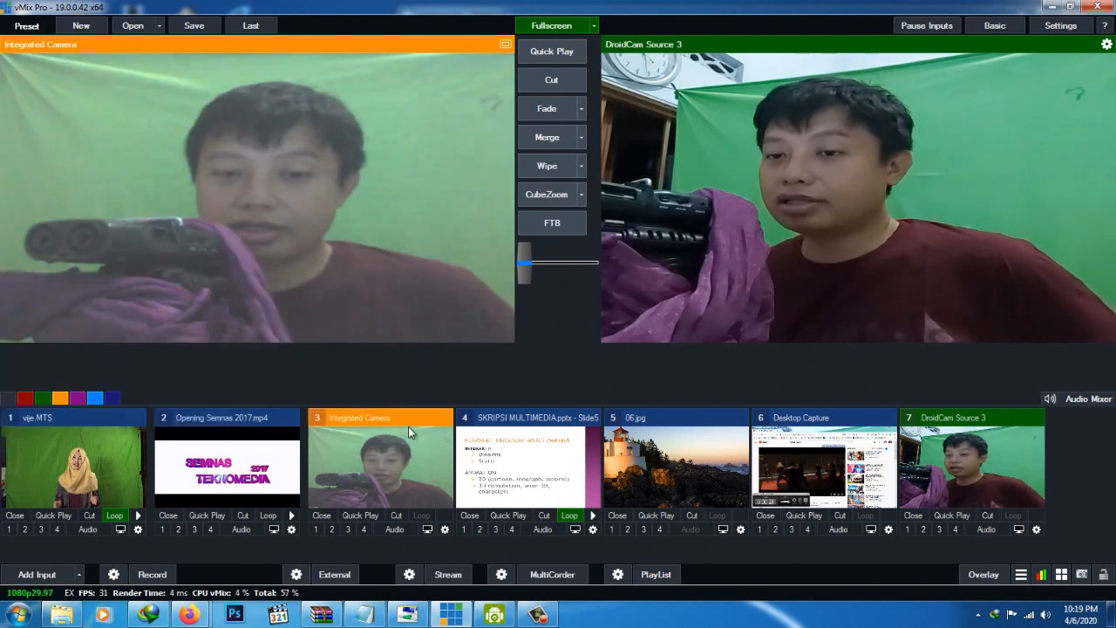
left_click(530, 422)
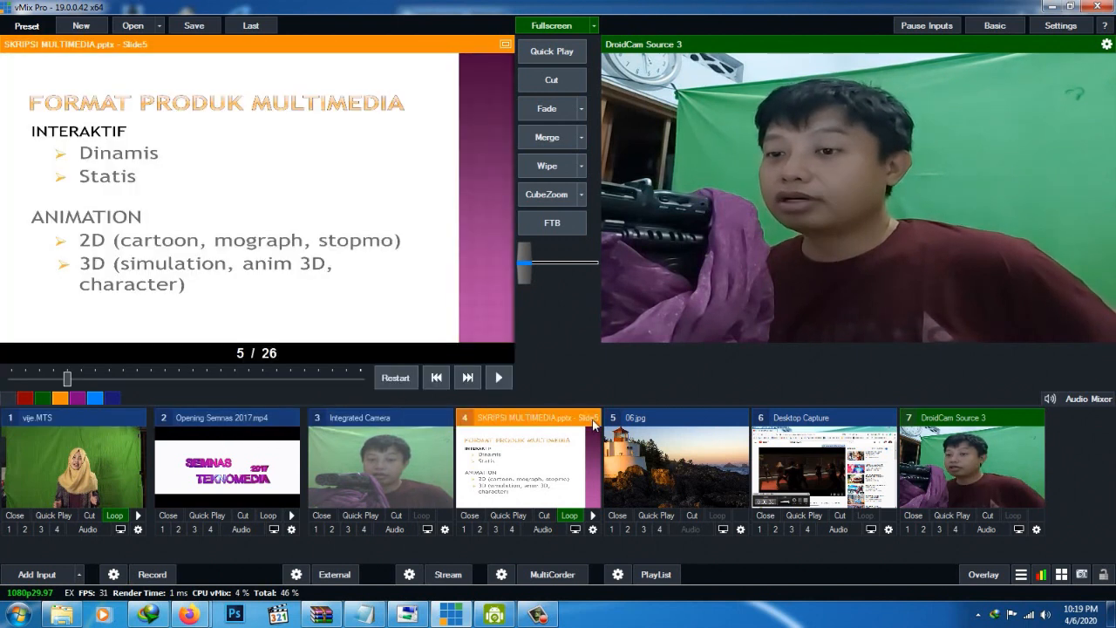
left_click(675, 423)
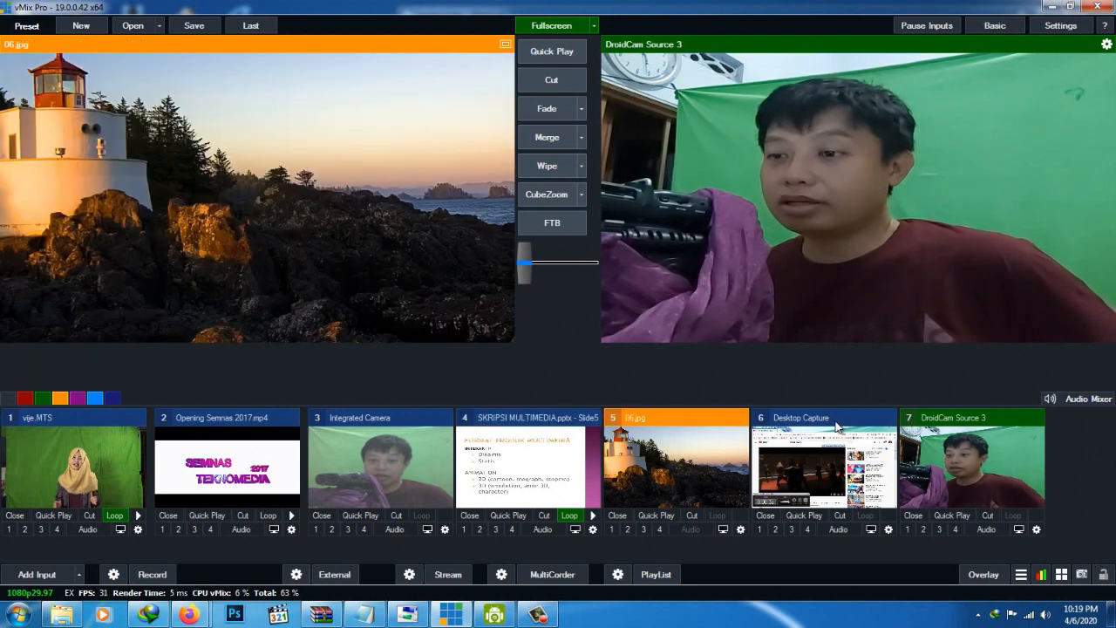
left_click(835, 425)
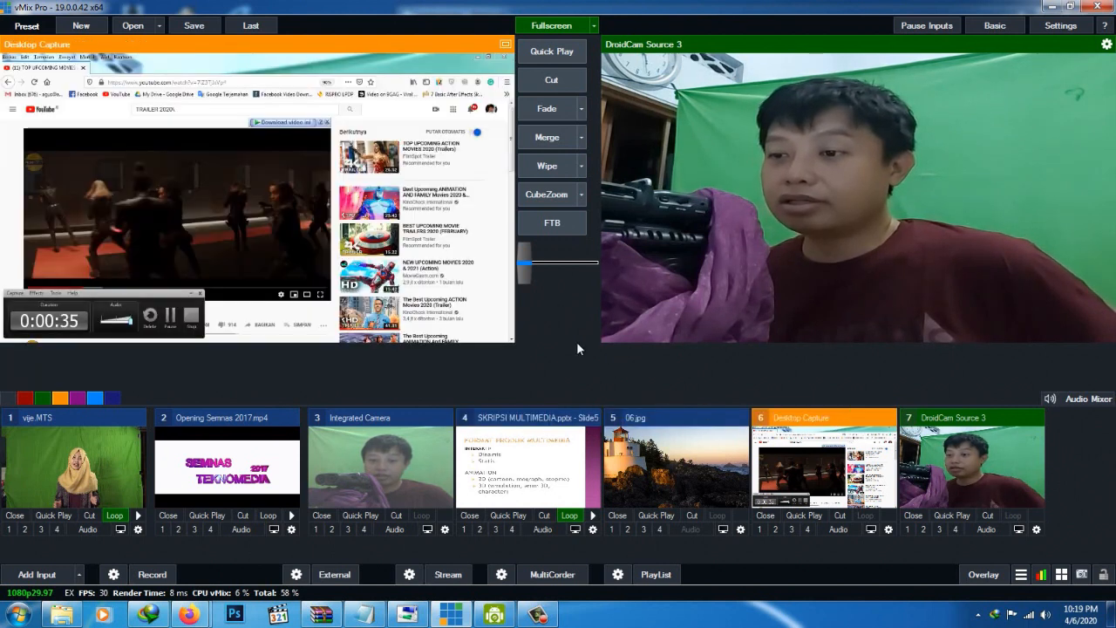
left_click(978, 421)
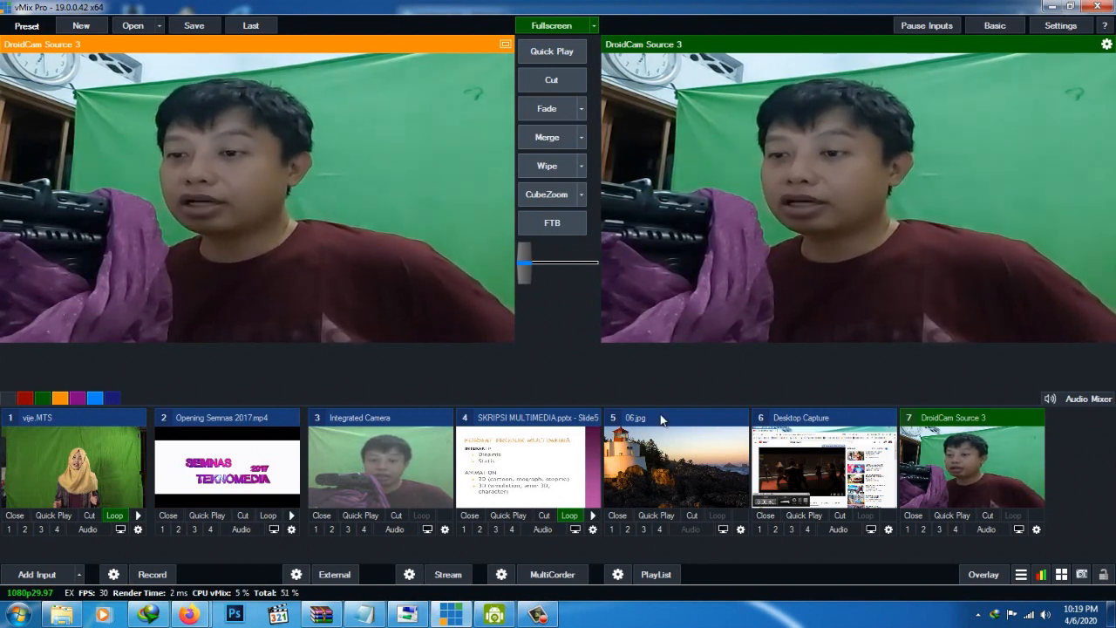
Preview 06.jpg, the SKRIPSI MULTIMEDIA.pptx slides and Integrated Camera, ending with Opening Semnas 2017.mp4 in the preview.
left_click(661, 422)
left_click(507, 421)
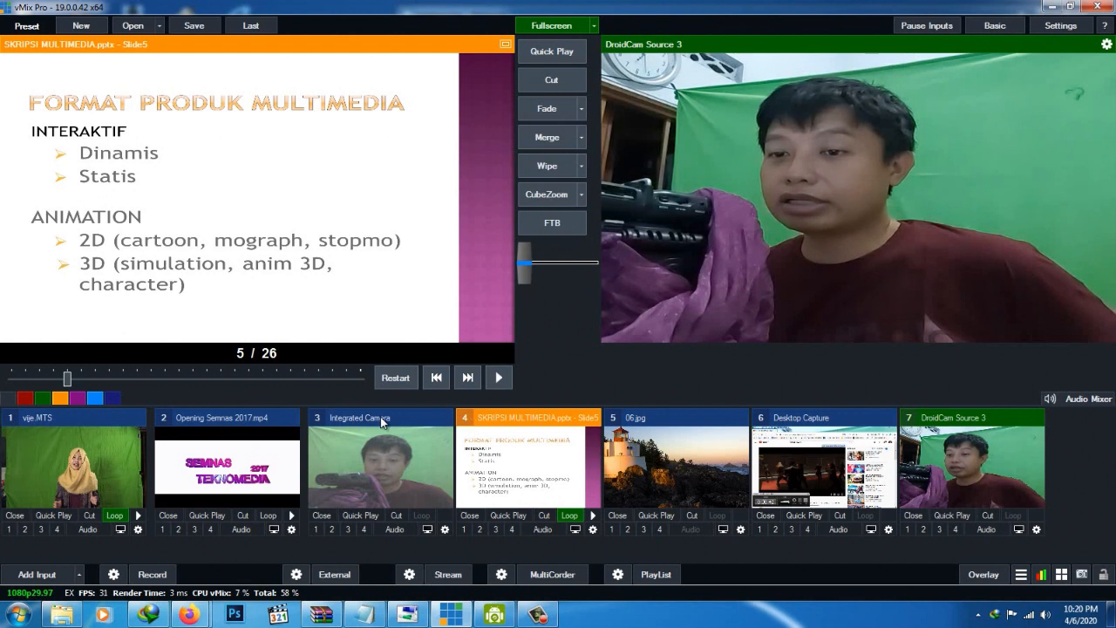
left_click(382, 423)
left_click(216, 425)
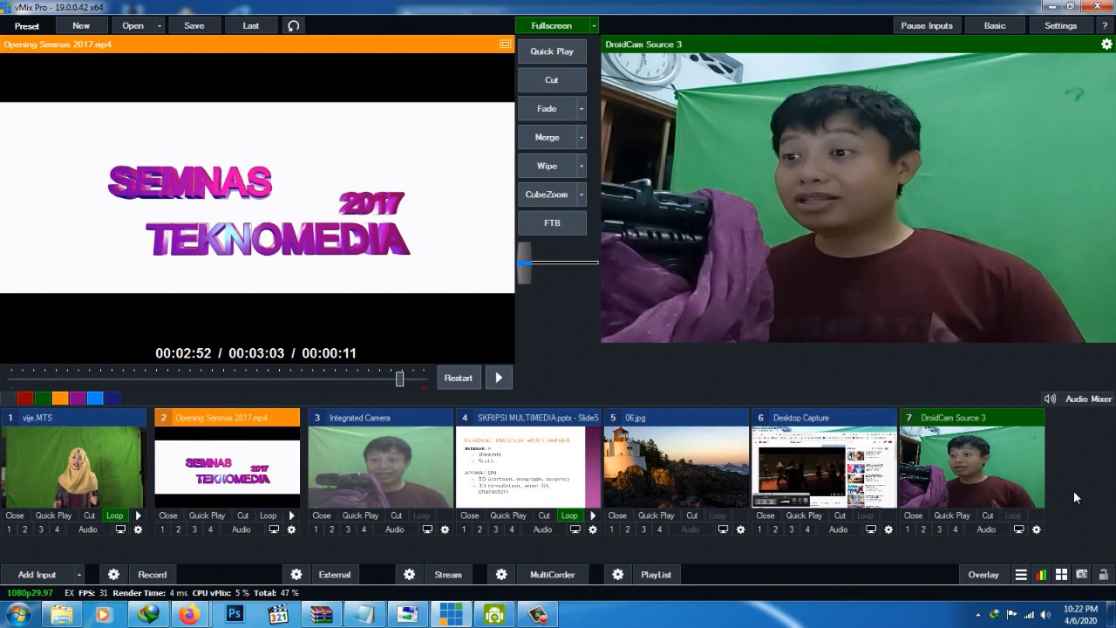
Add a Title / XAML input using the NewsHD title template.
left_click(37, 574)
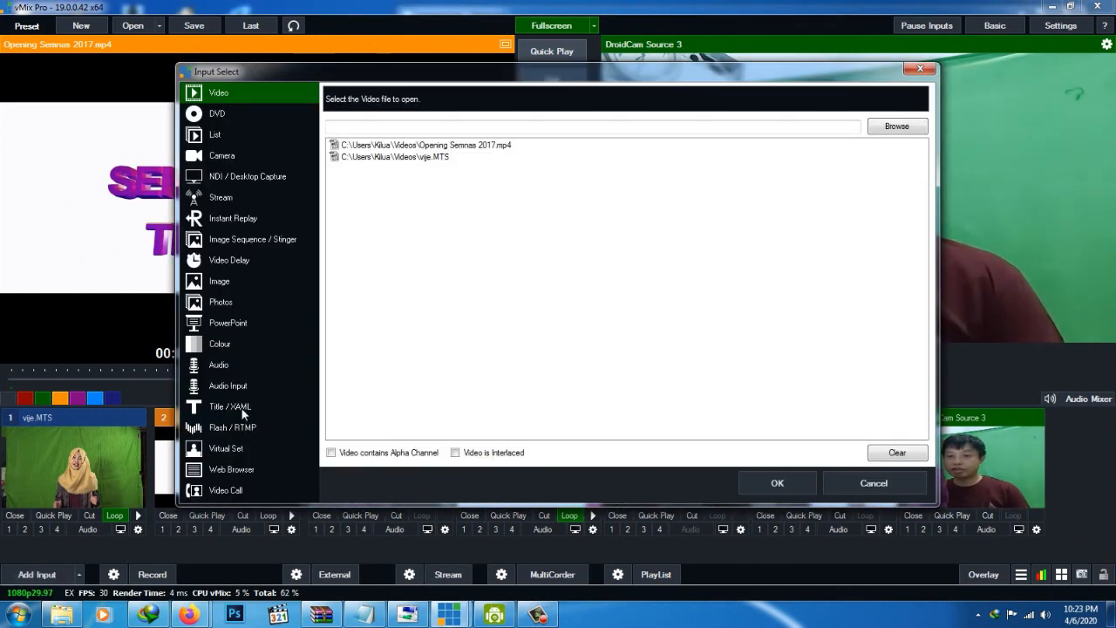
left_click(228, 406)
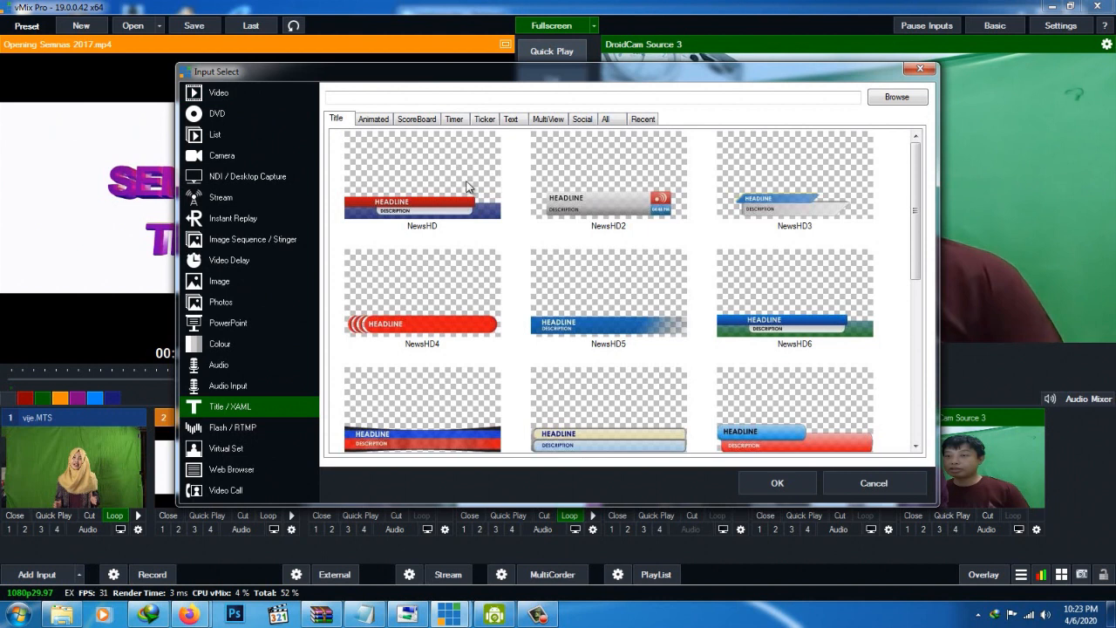
left_click(366, 120)
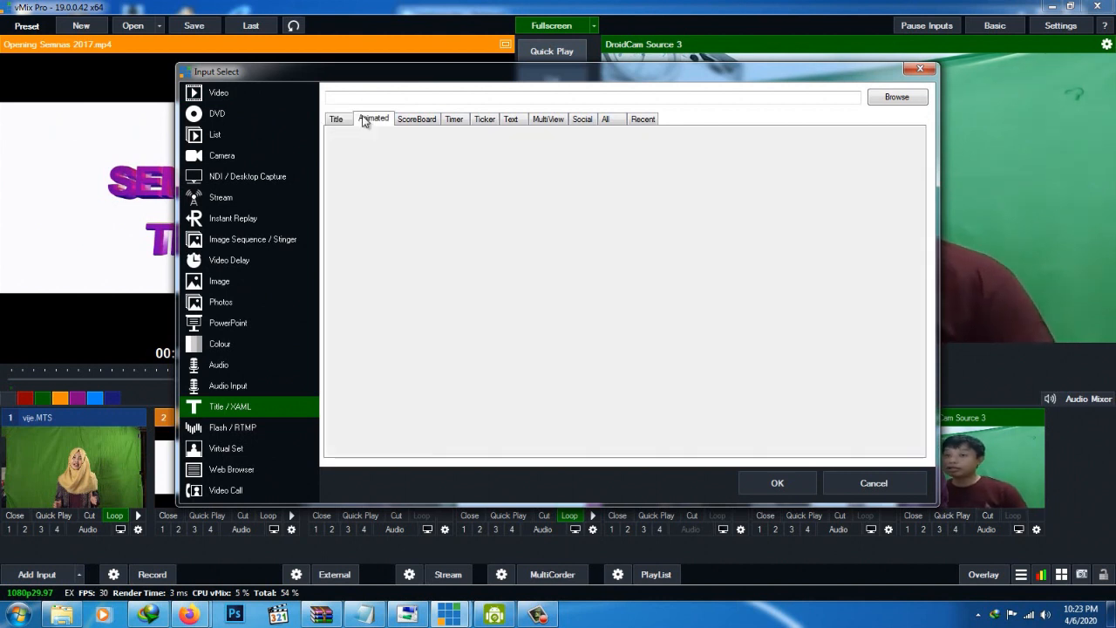
left_click(416, 119)
left_click(367, 118)
left_click(336, 120)
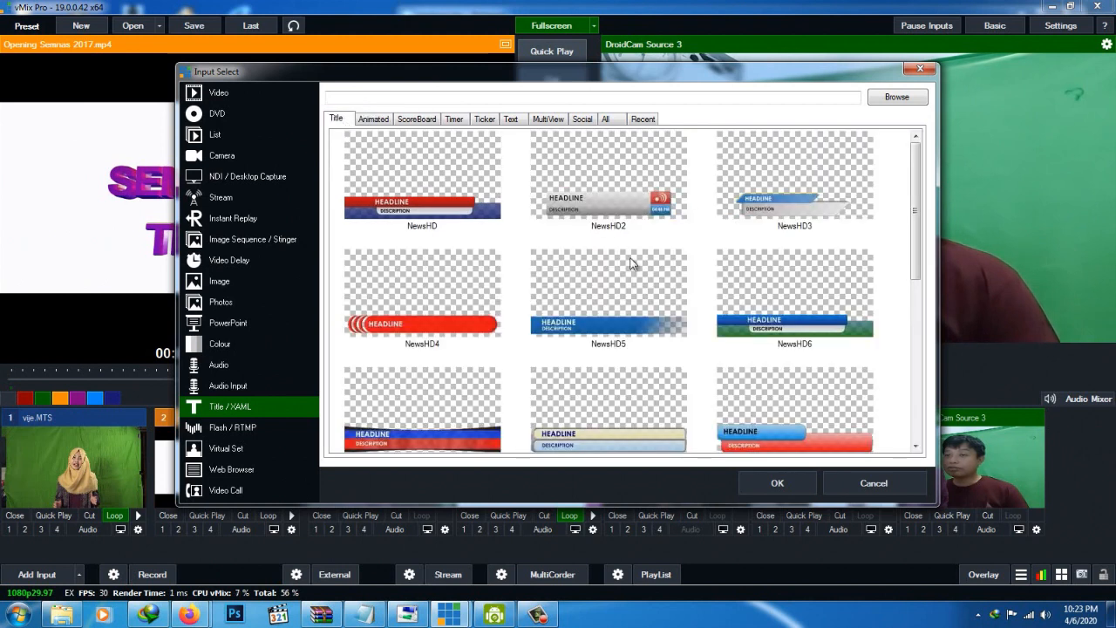
left_click(385, 209)
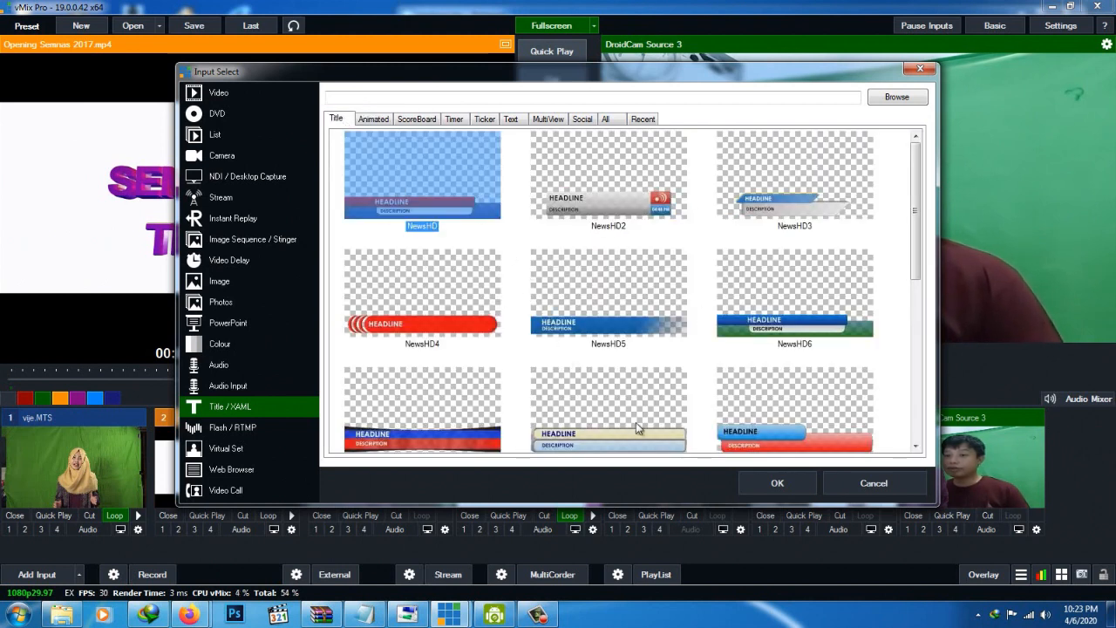
left_click(776, 482)
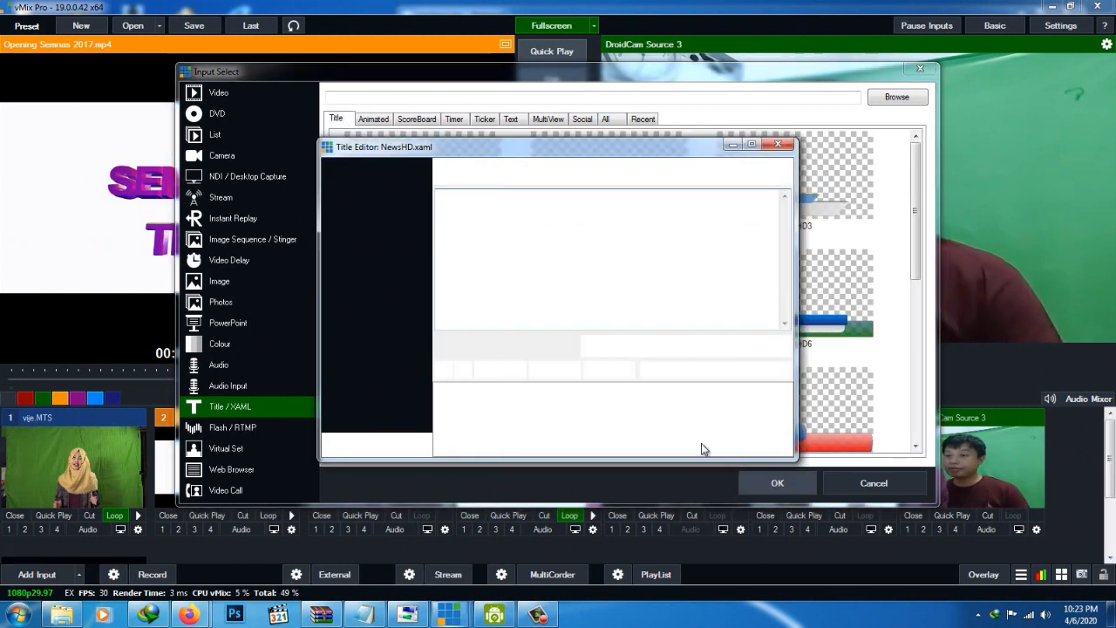
Replace the NewsHD title's Headline text with "APA YIP YIP".
left_click(368, 192)
left_click(377, 172)
left_click(368, 195)
left_click(374, 173)
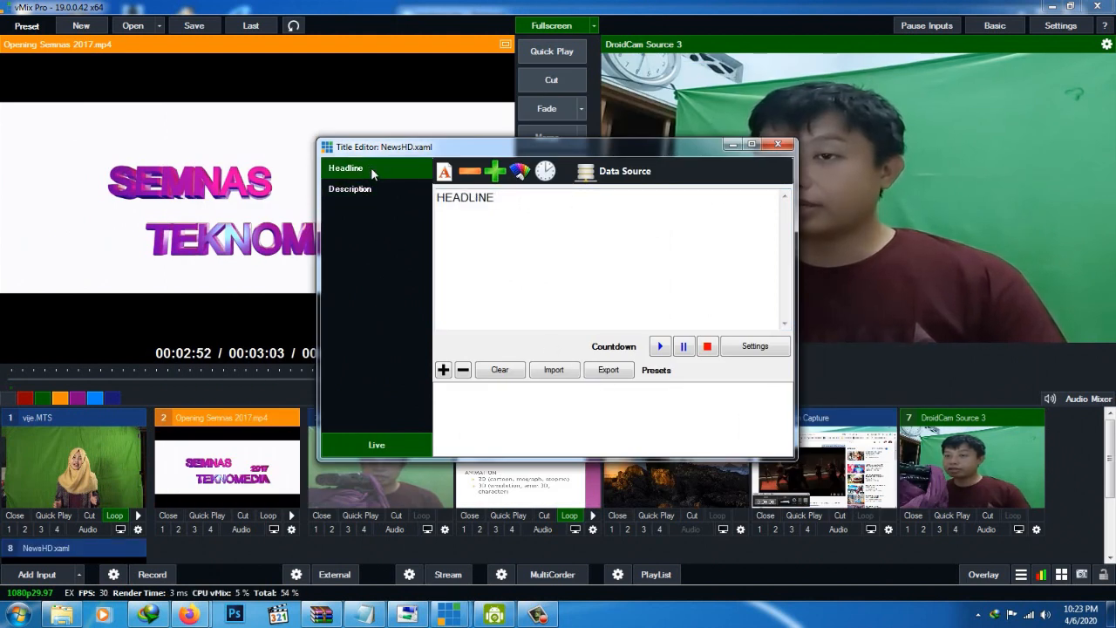
left_click(362, 195)
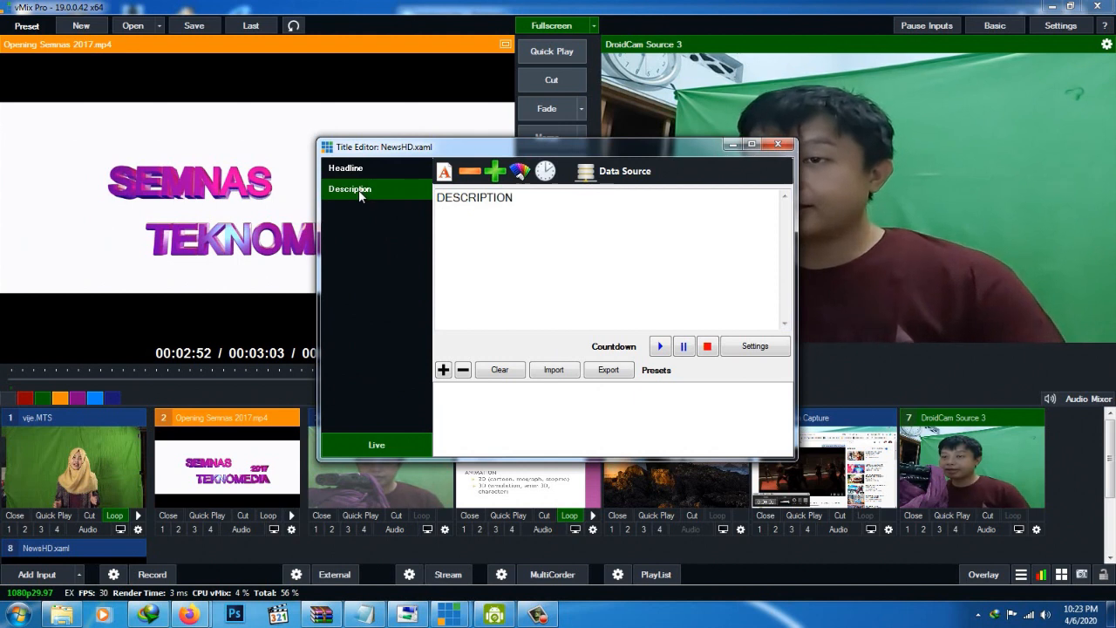
left_click(361, 174)
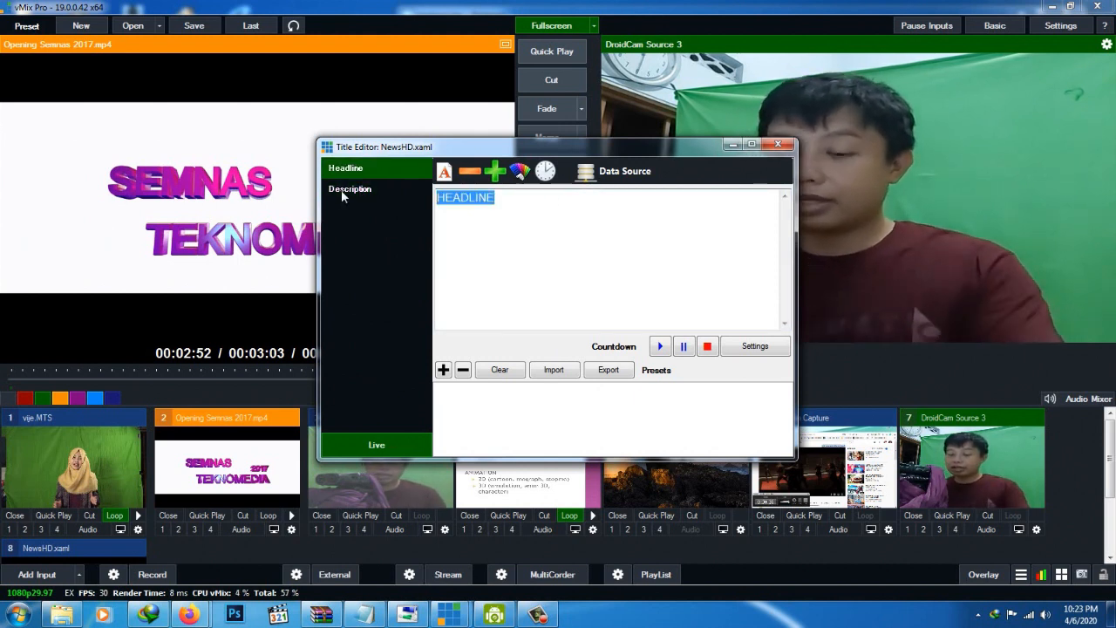
type("AP")
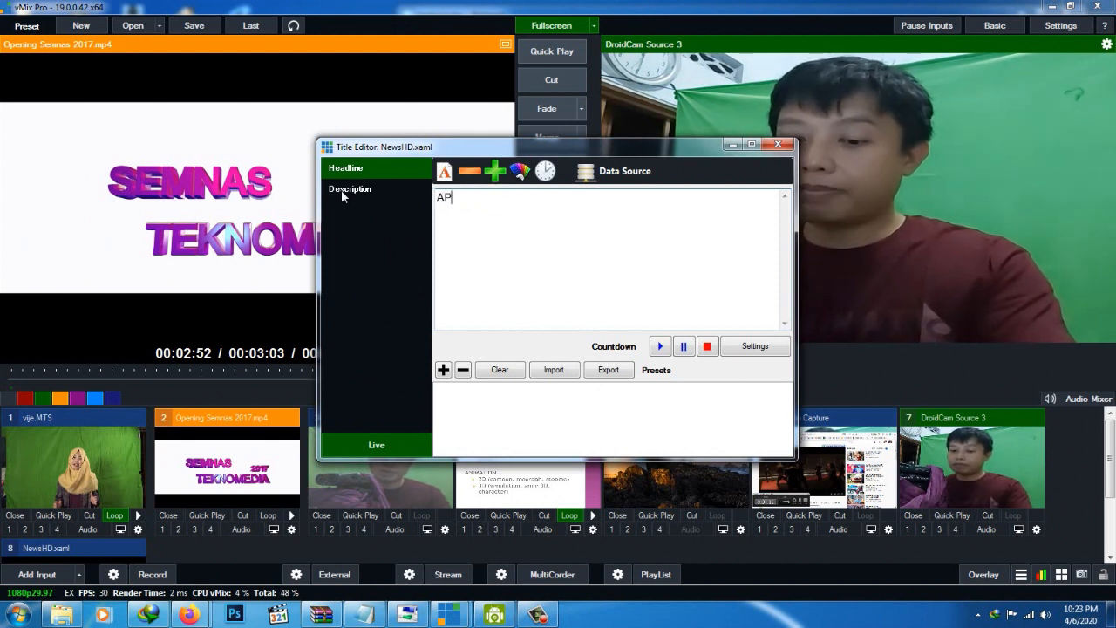
type("A YIP")
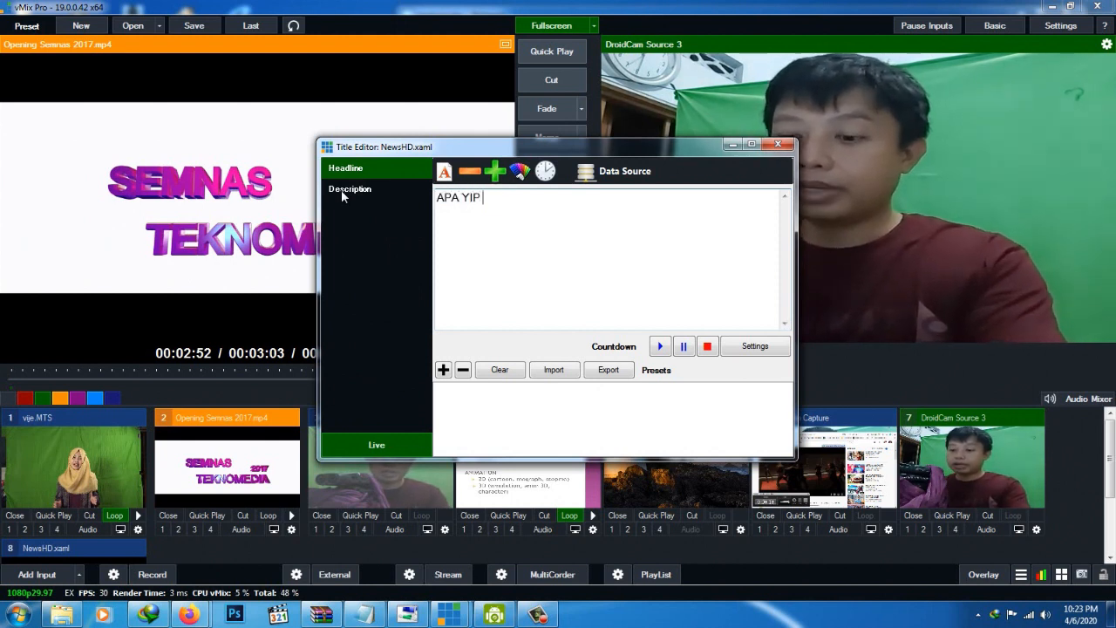
type(" YIP")
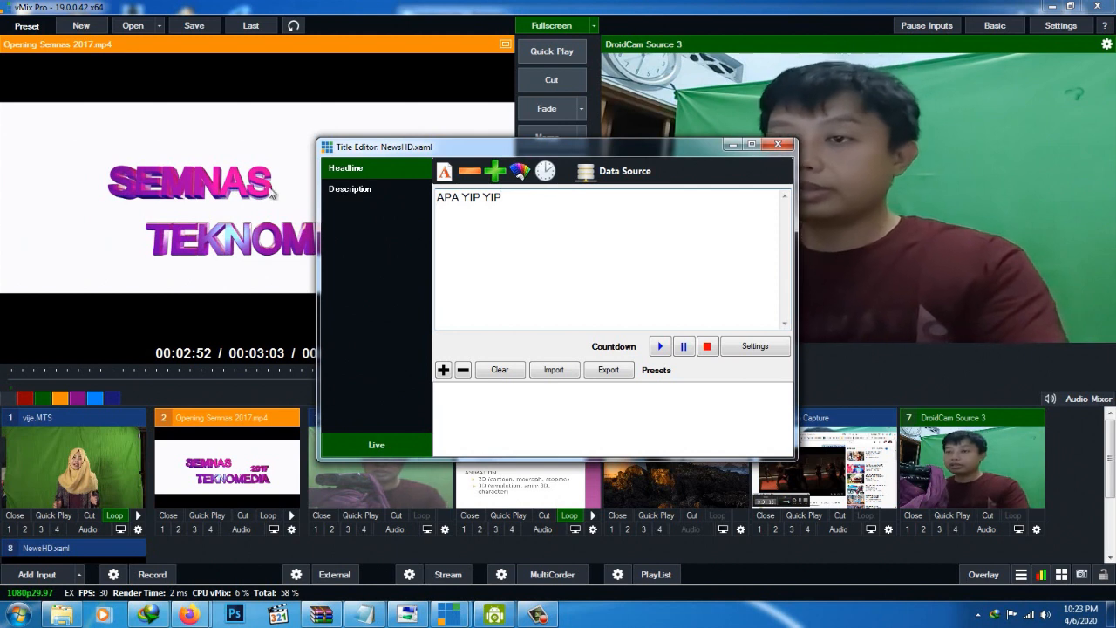
Replace the title's Description text with "HMMMM" and close the title editor.
left_click(347, 191)
left_click_drag(550, 202, 413, 199)
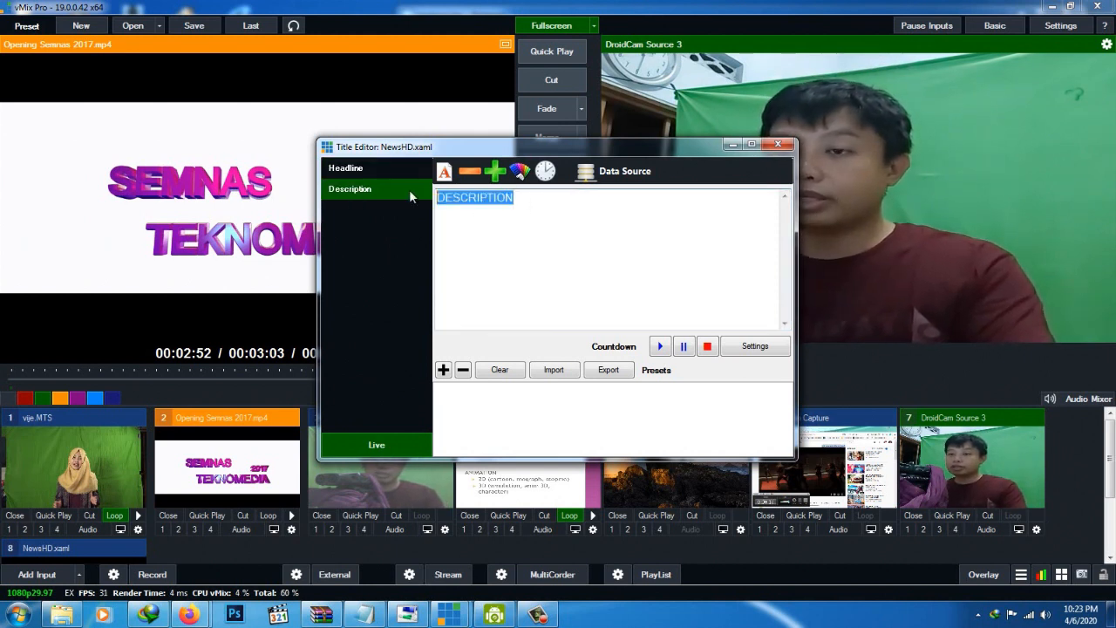
type("H")
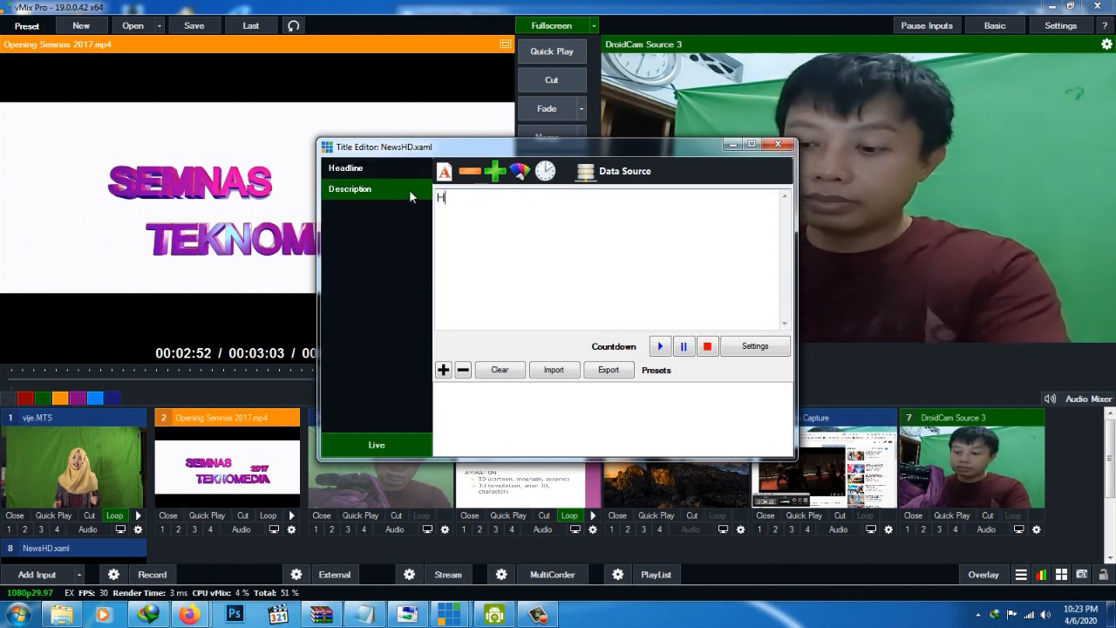
type("MMMM")
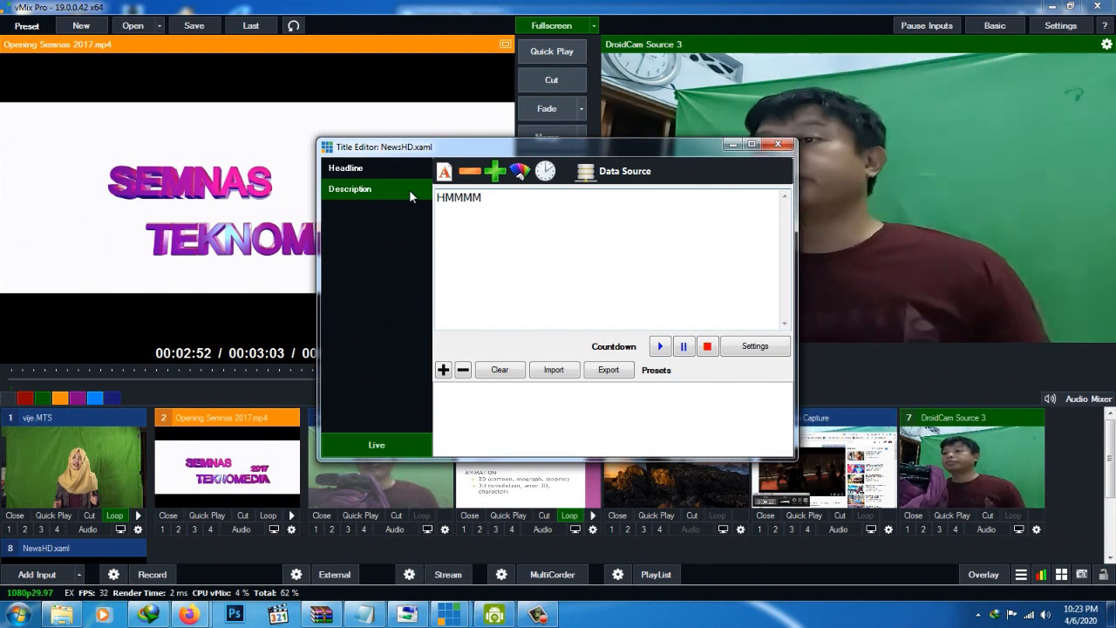
left_click(785, 147)
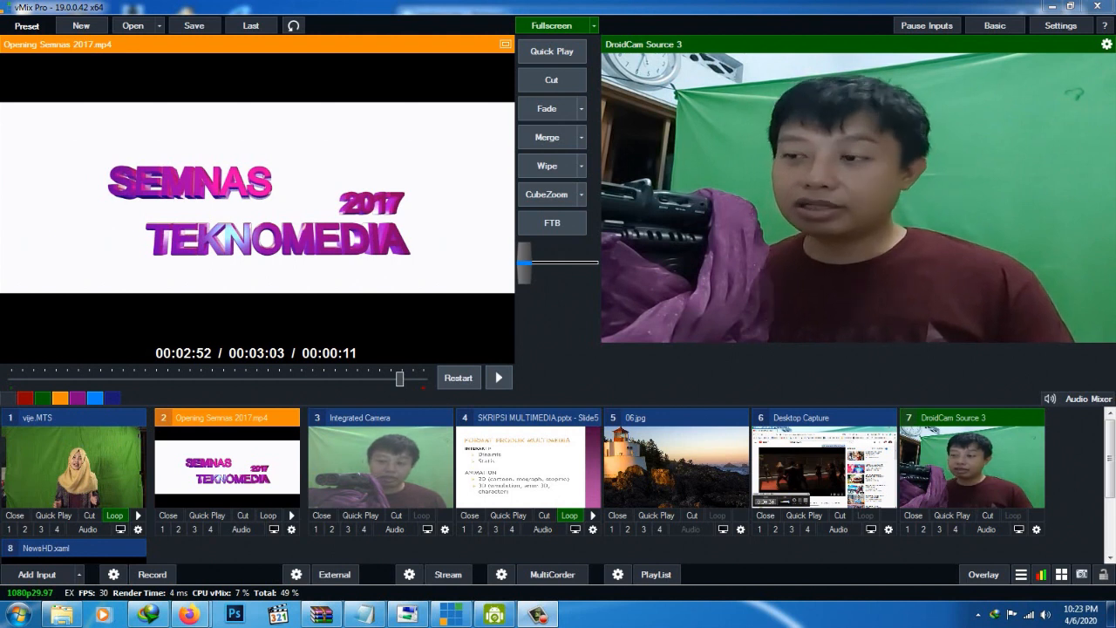
Load the NewsHD.xaml title into the preview and fade it to the live output.
scroll(305, 515, "down", 3)
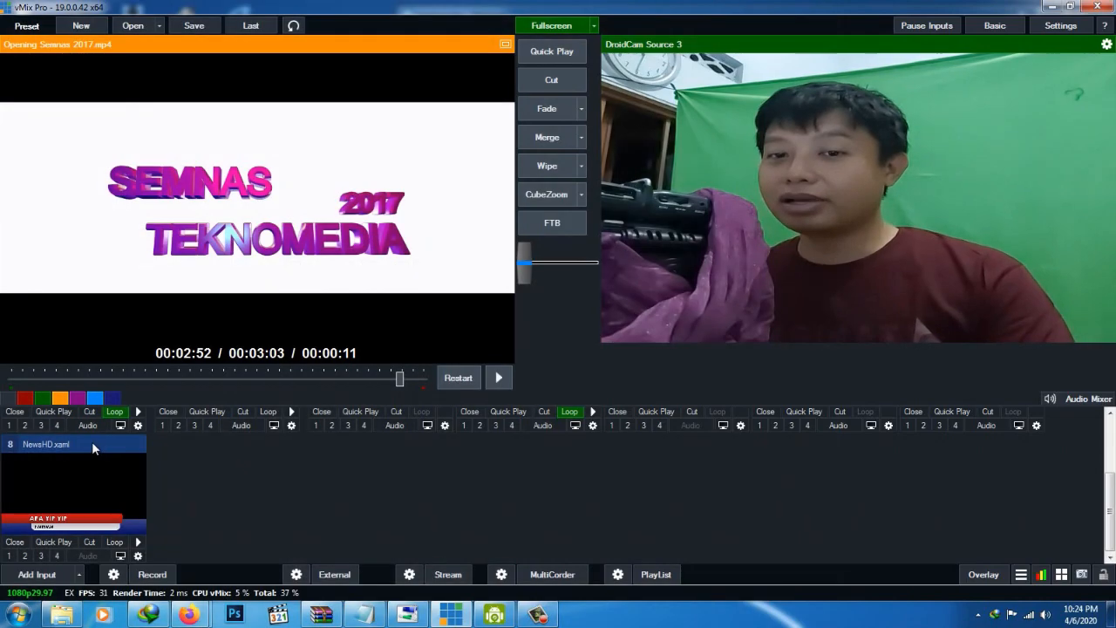
left_click(92, 445)
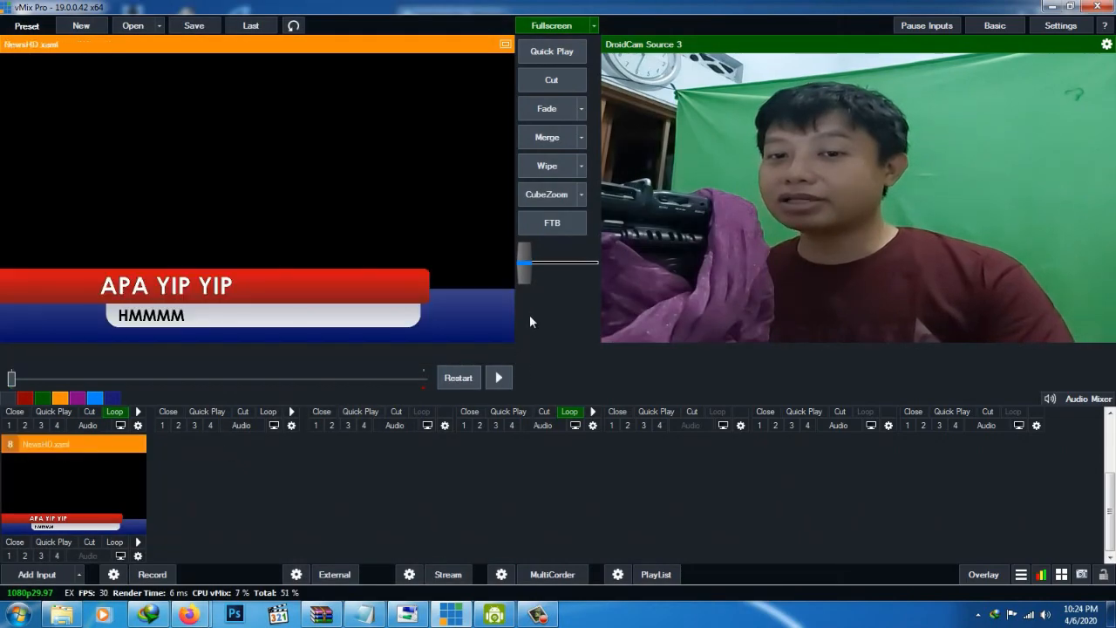
left_click(545, 110)
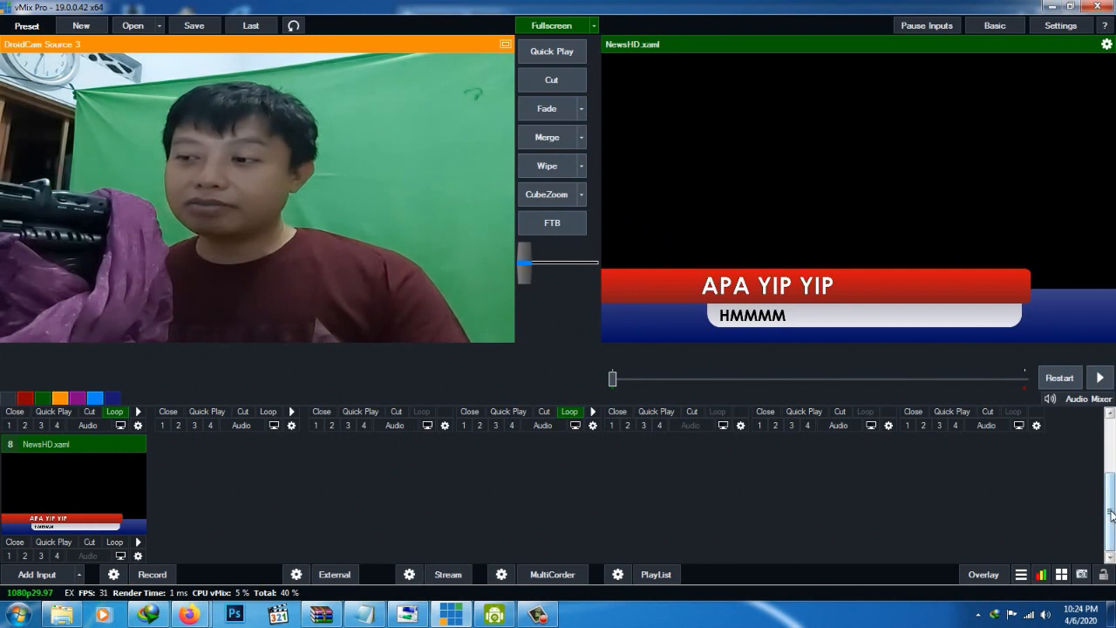
Fade DroidCam Source 3 back to the live output in place of the NewsHD.xaml title.
scroll(1111, 515, "up", 2)
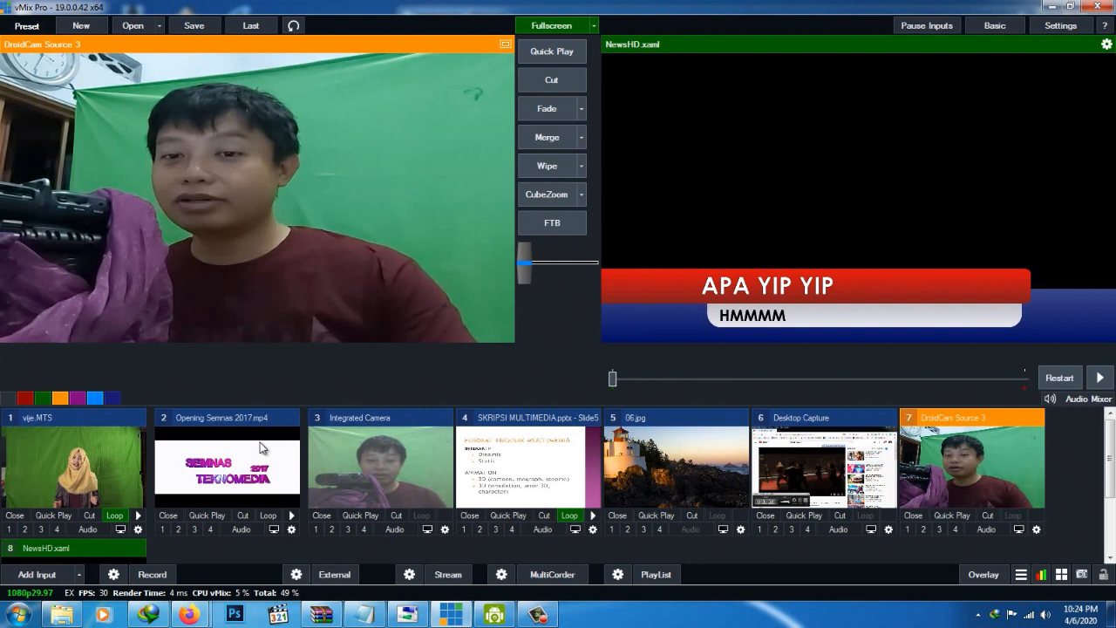
scroll(301, 531, "down", 2)
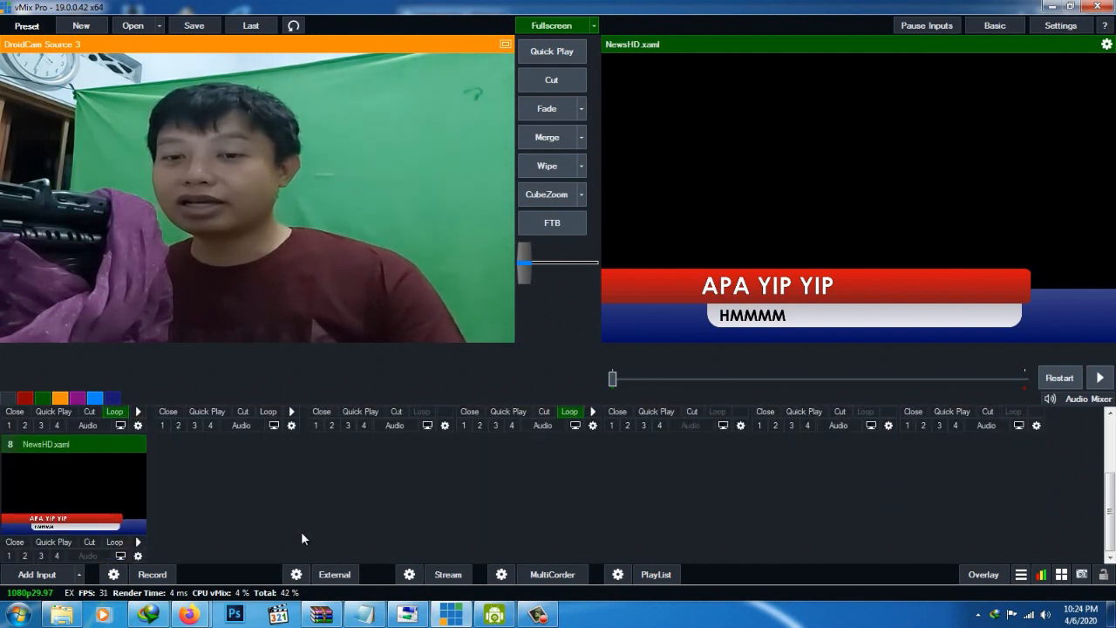
scroll(300, 531, "up", 2)
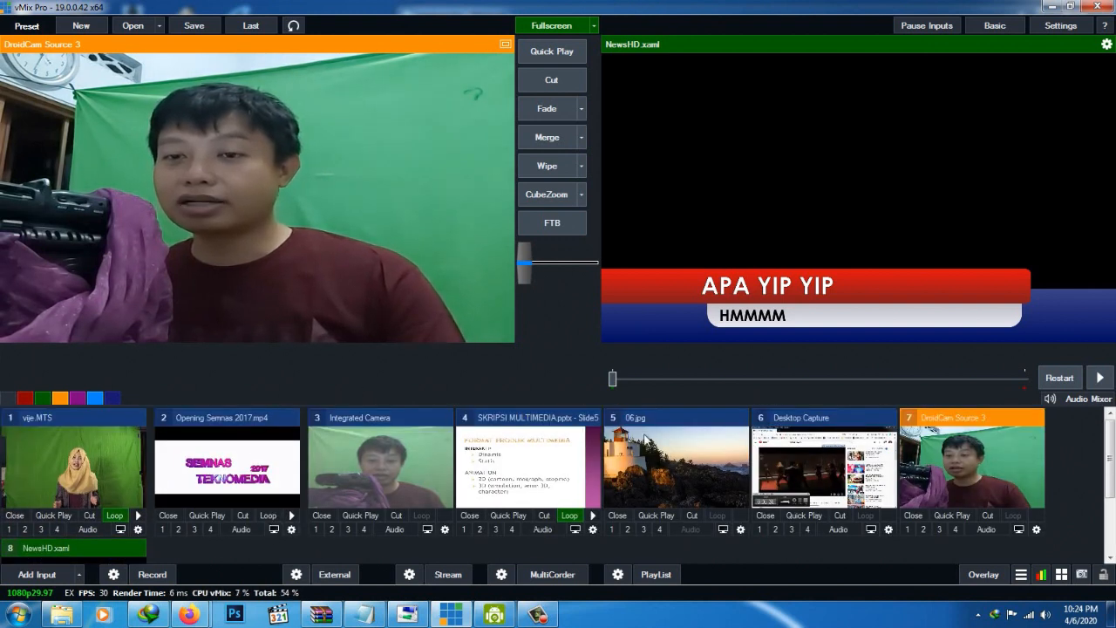
left_click(556, 117)
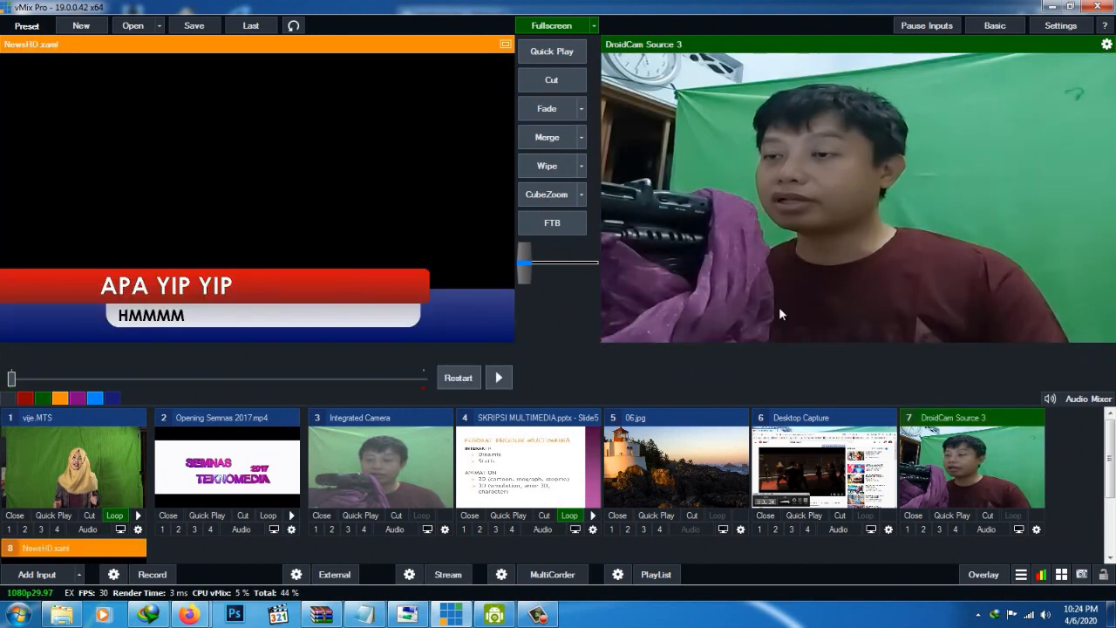
scroll(201, 513, "down", 3)
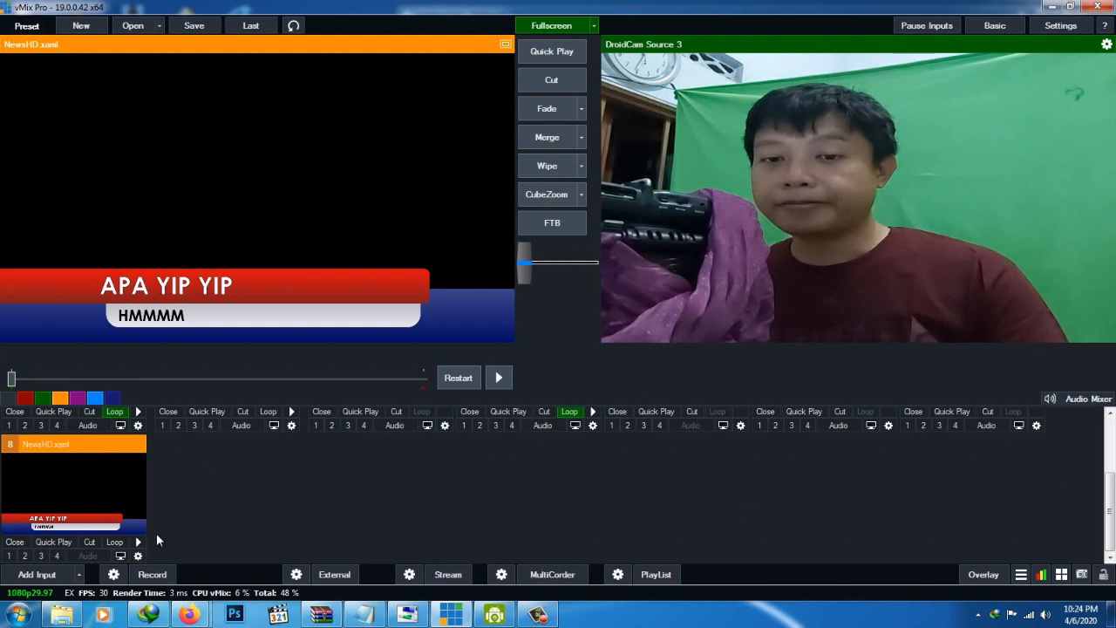
Show the NewsHD.xaml title on overlay channel 1 over DroidCam Source 3 in the live output.
left_click(8, 555)
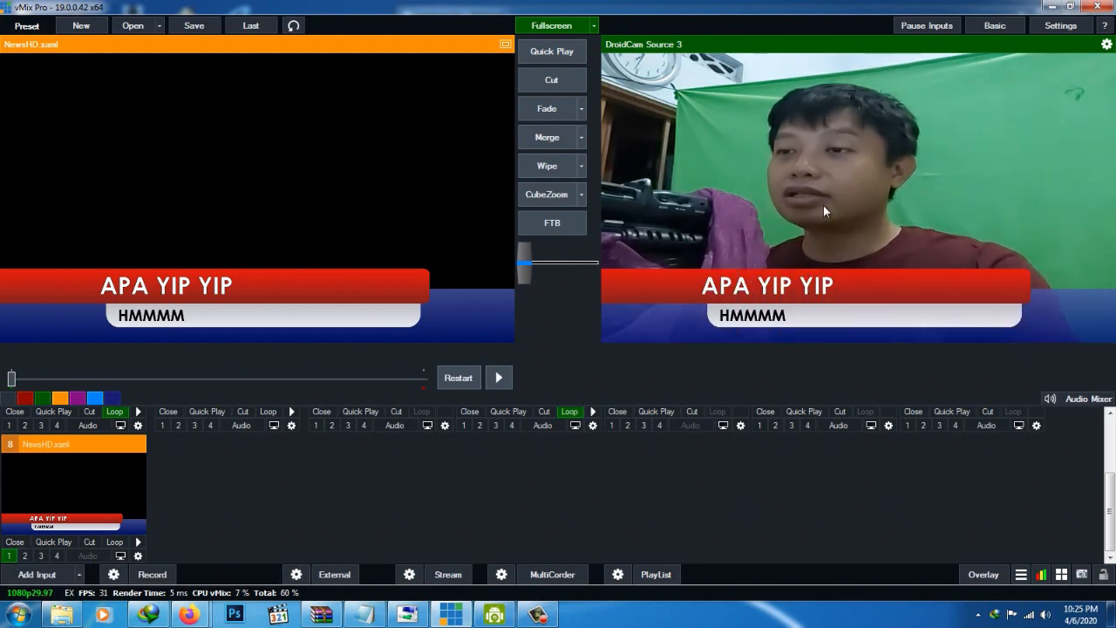
scroll(552, 487, "up", 1)
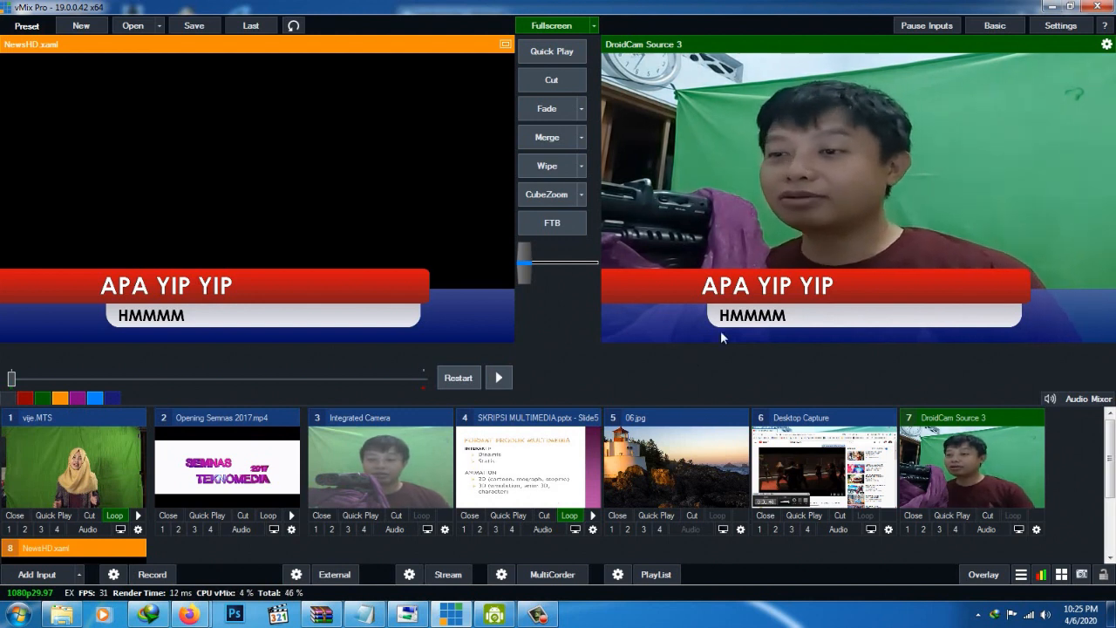
scroll(251, 464, "down", 1)
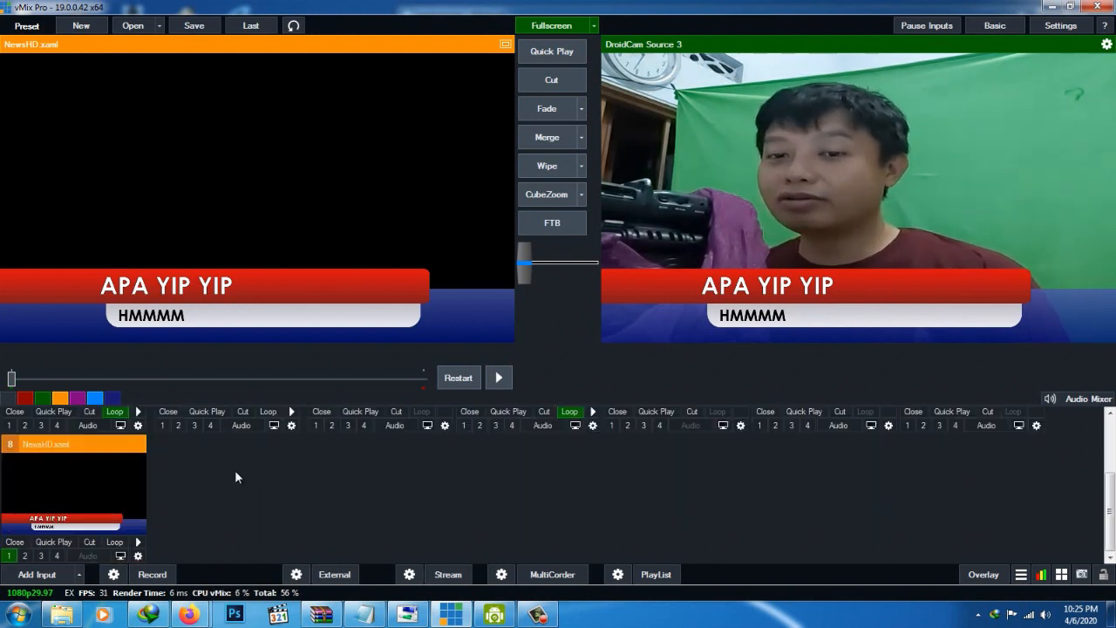
Review the Headline and Description fields of NewsHD.xaml in the title editor and close it unchanged.
right_click(77, 470)
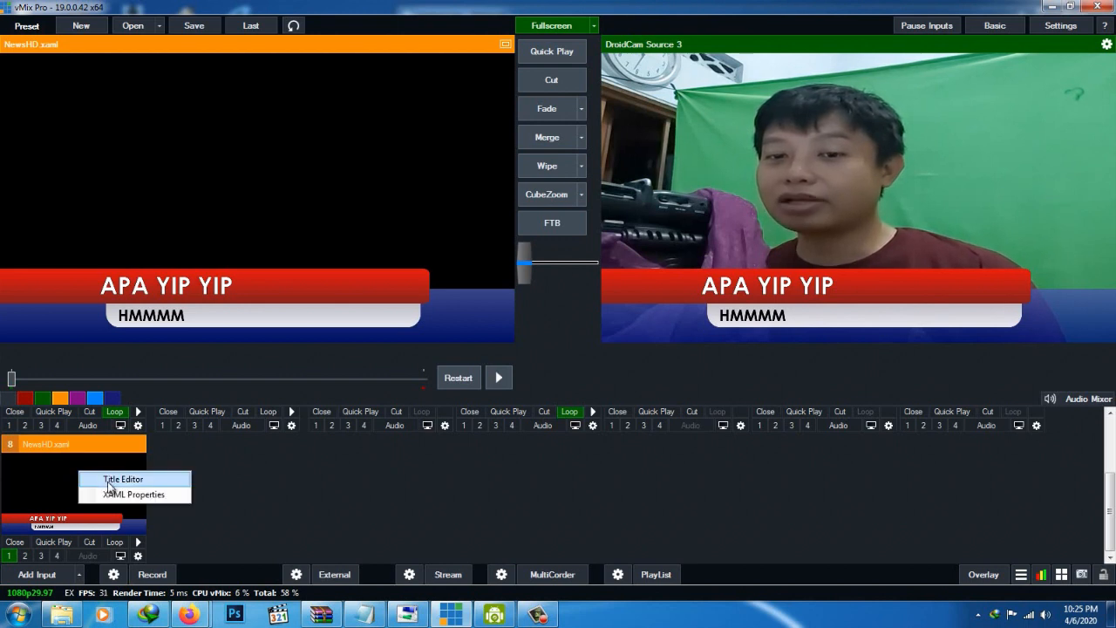
left_click(122, 480)
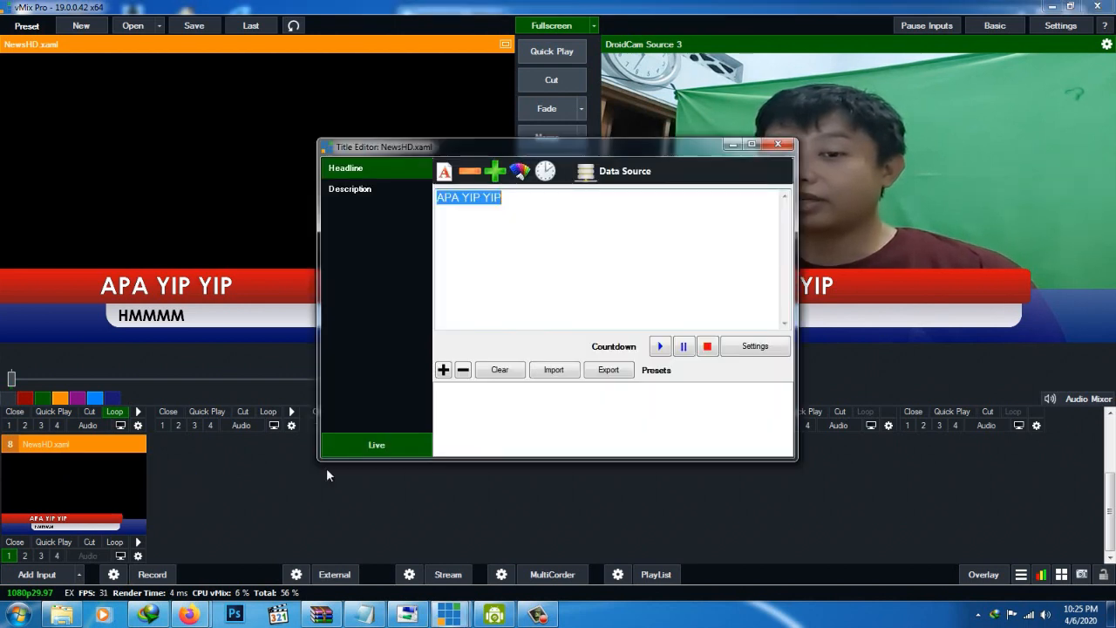
left_click(362, 194)
left_click(376, 175)
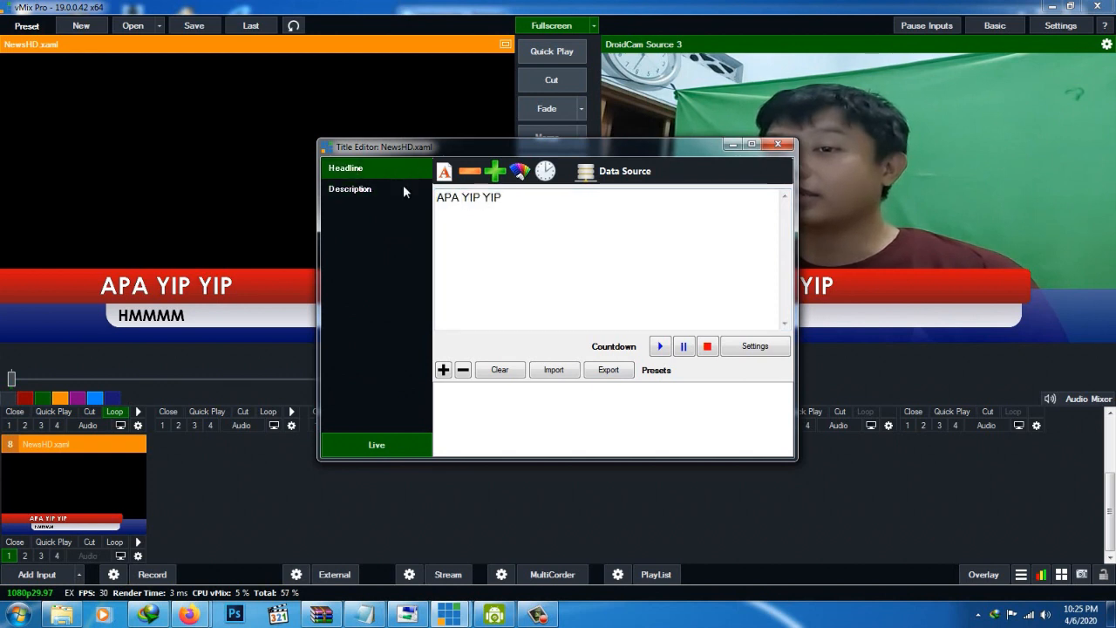
left_click(362, 195)
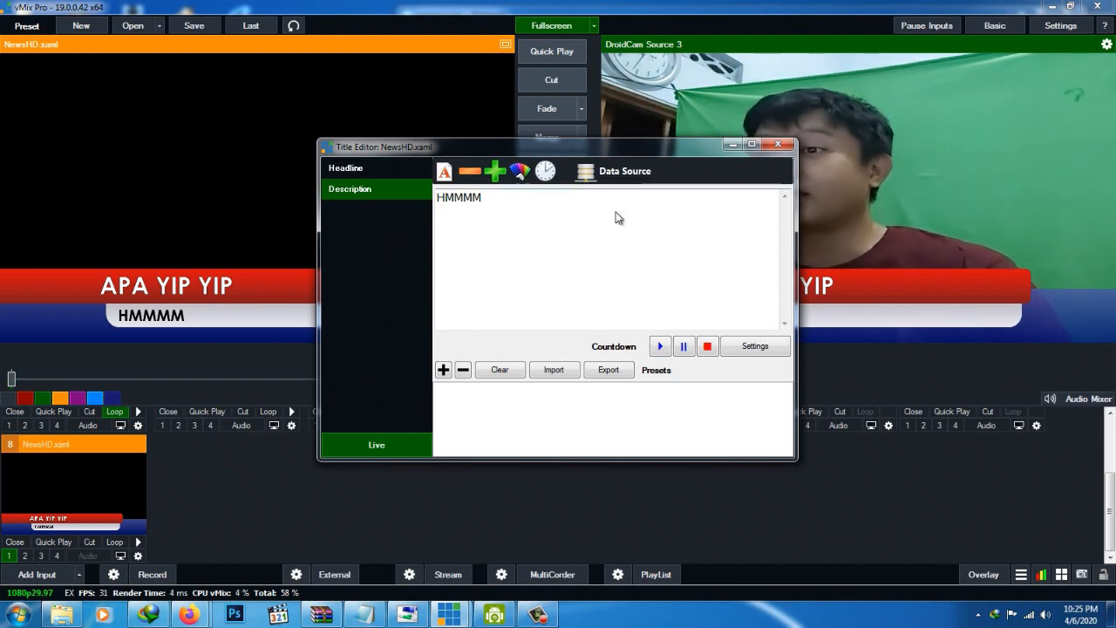
left_click(781, 145)
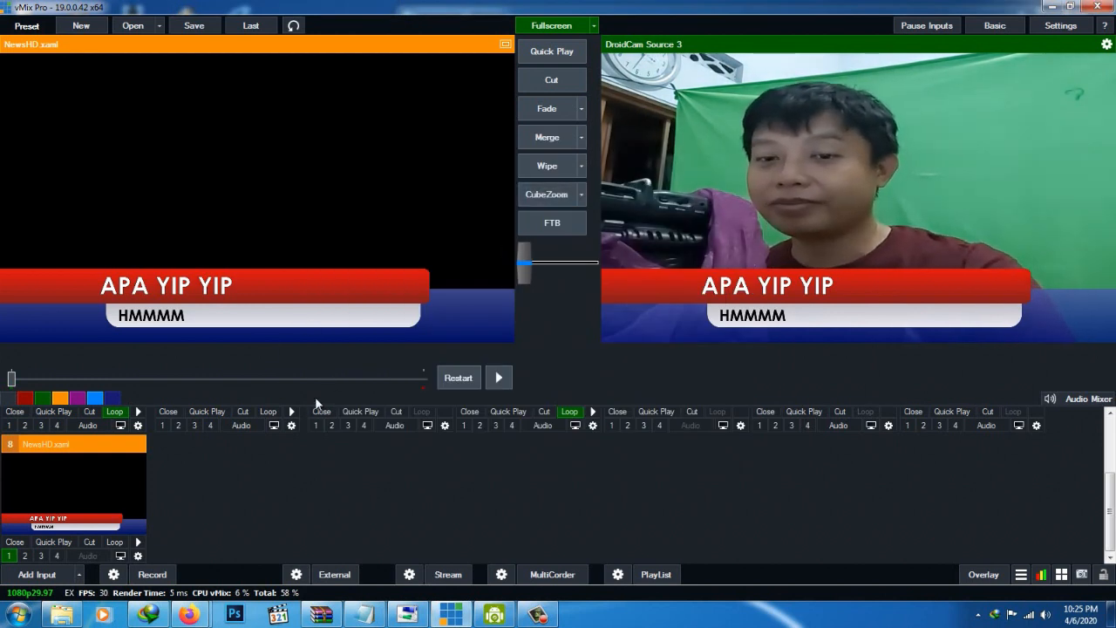
Fade vije.MTS, Opening Semnas 2017.mp4 and Integrated Camera one after another to the live output beneath the NewsHD.xaml overlay.
left_click(10, 556)
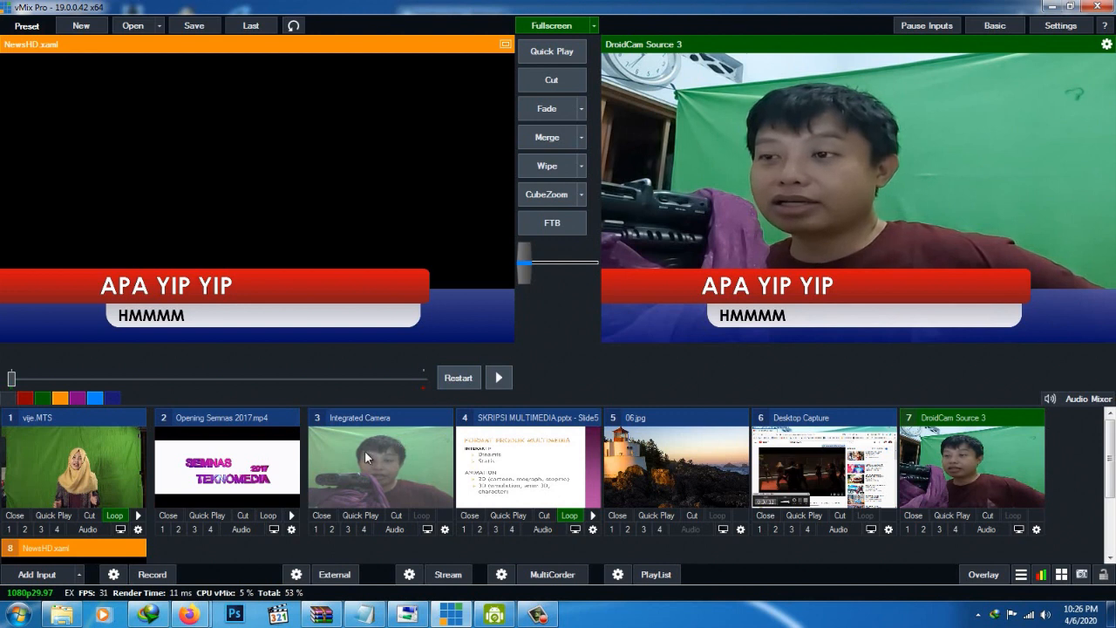
left_click(67, 418)
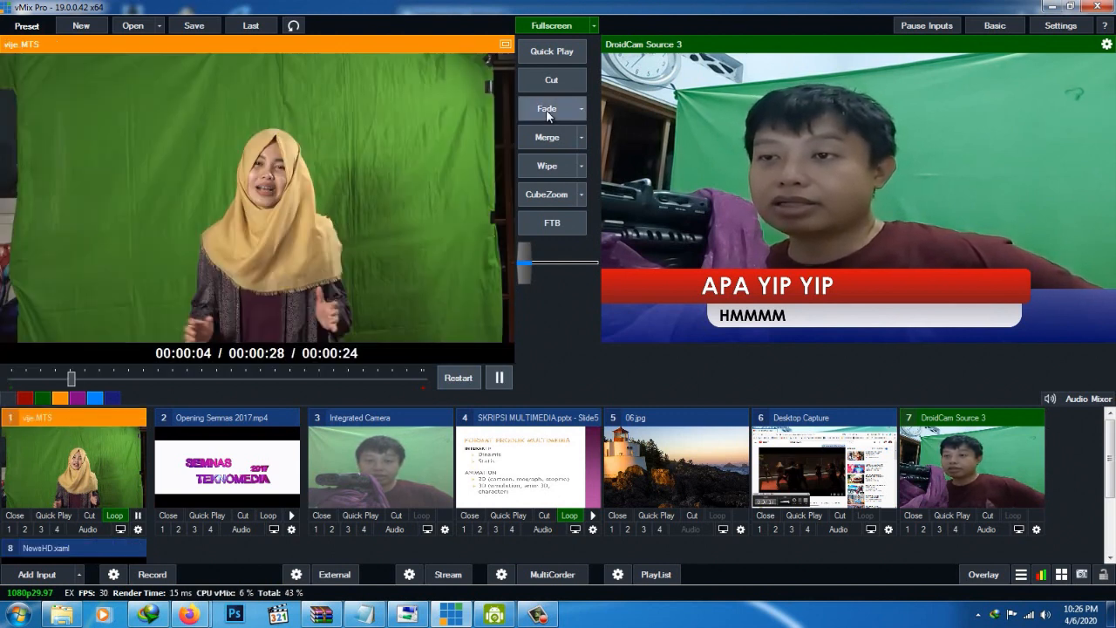
left_click(547, 111)
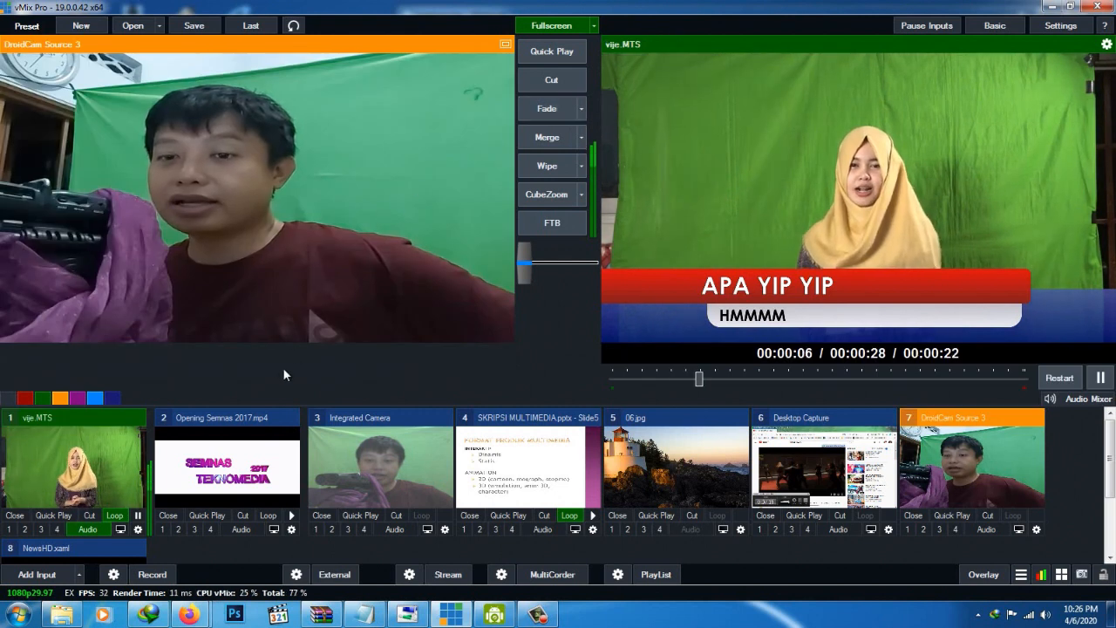
left_click(244, 425)
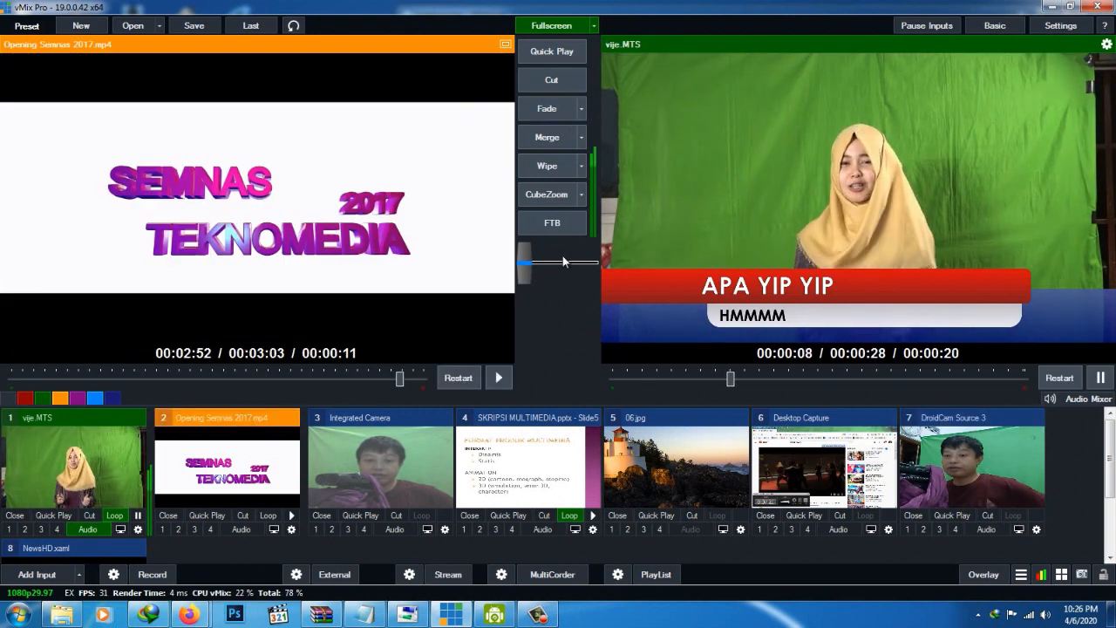
left_click(549, 110)
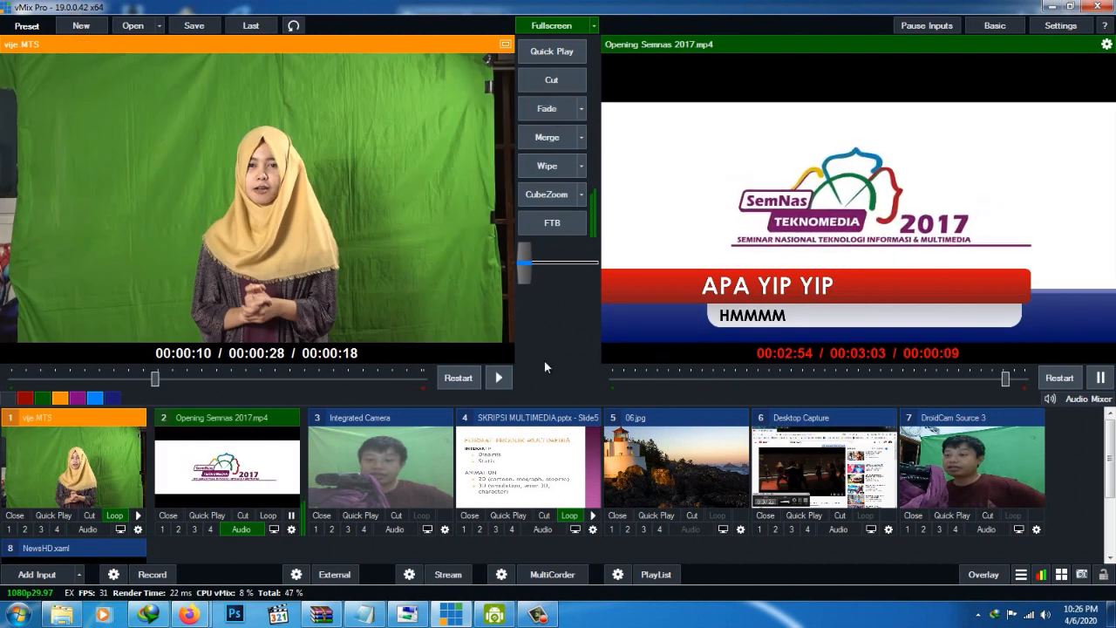
left_click(374, 427)
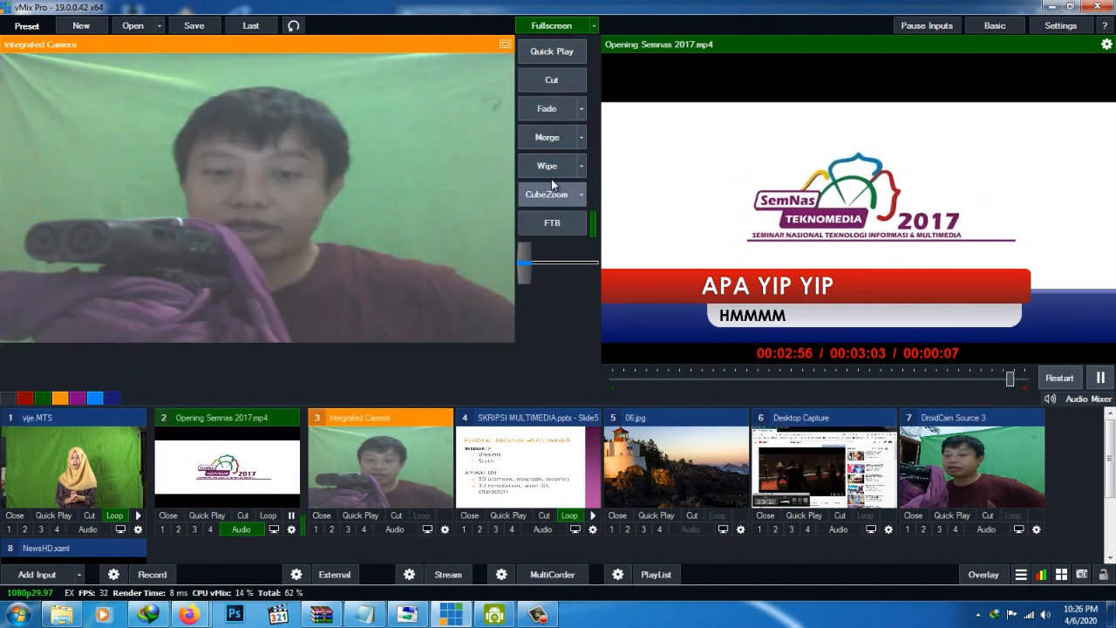
left_click(552, 106)
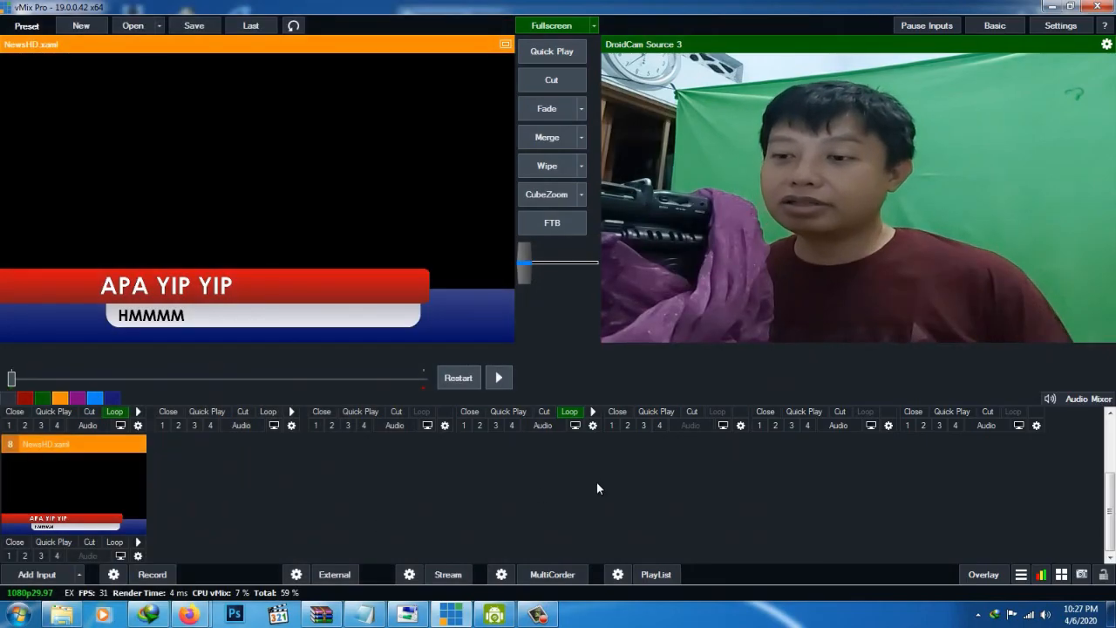
Set overlay 1 to the Slide effect with a duration of 1000 milliseconds and trigger NewsHD.xaml on it.
left_click(980, 576)
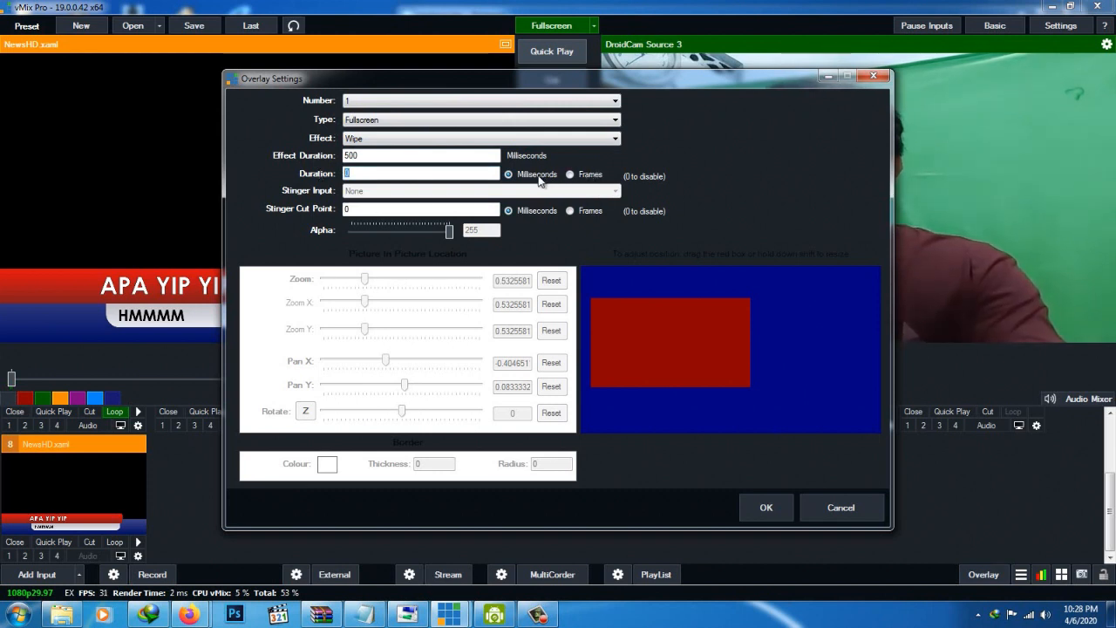
type("1000")
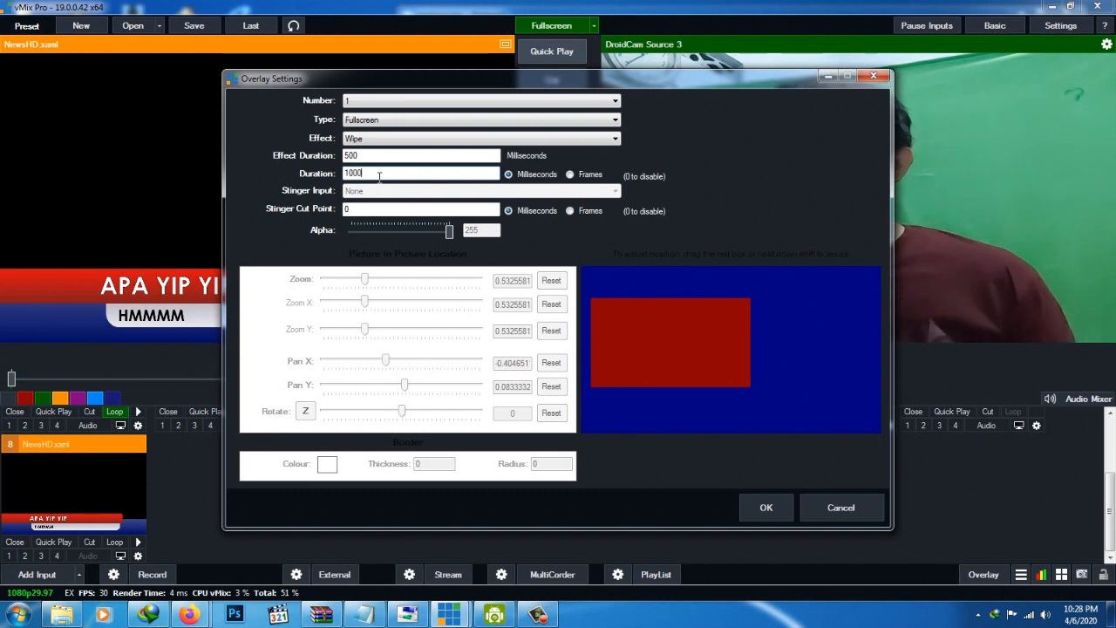
left_click(418, 139)
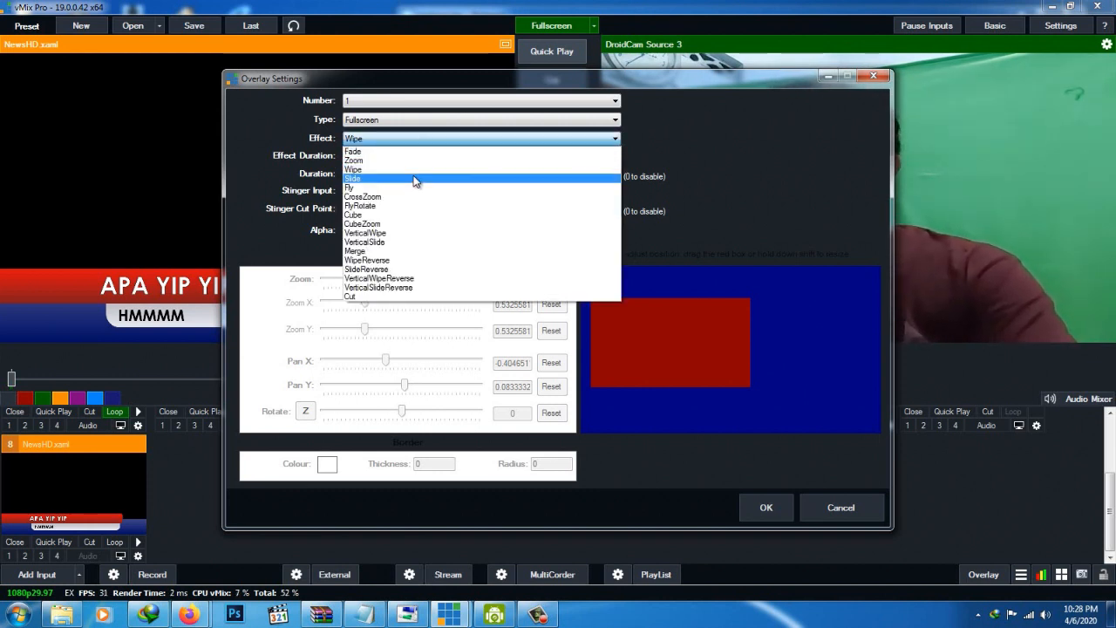
left_click(415, 178)
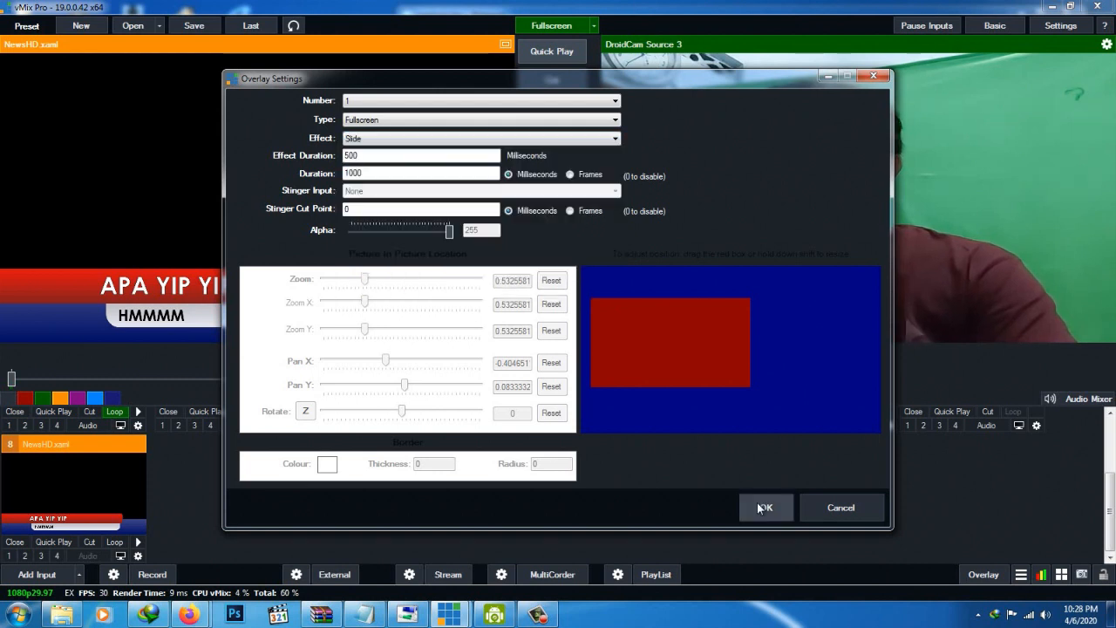
left_click(757, 504)
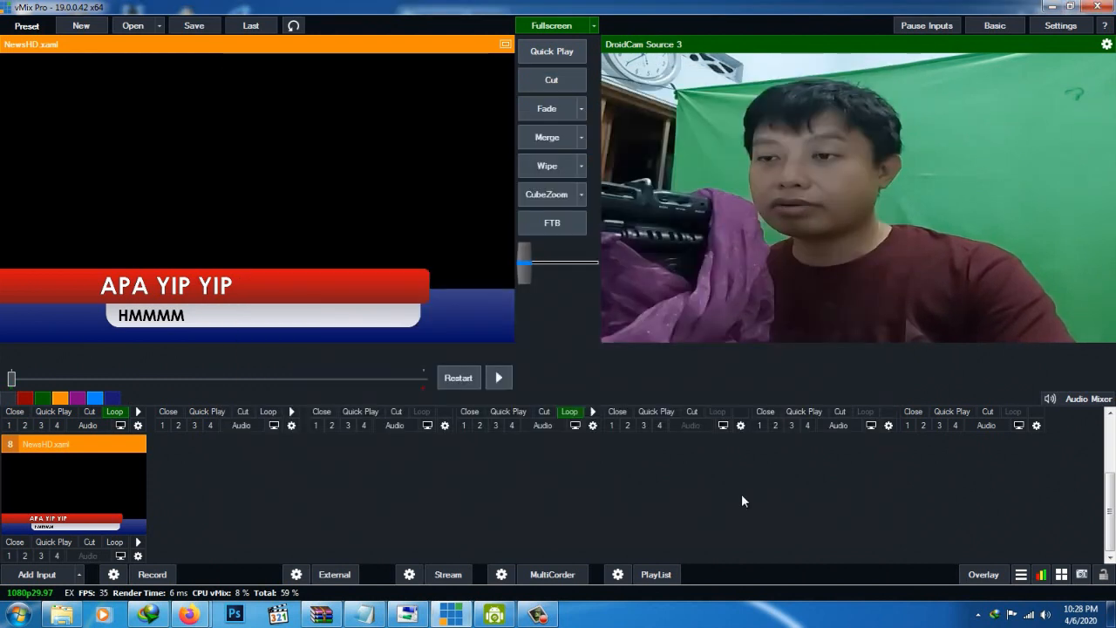
left_click(9, 556)
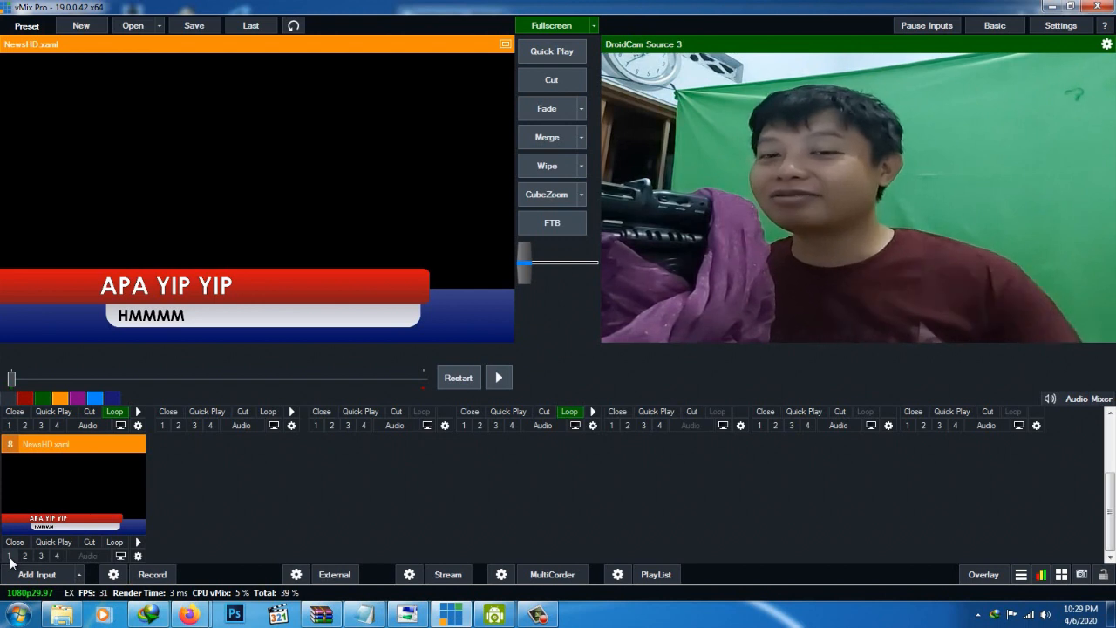
Load vije.MTS into the preview and assign NewsHD.xaml to layer 1 of its Multi View.
scroll(70, 489, "up", 2)
left_click(98, 476)
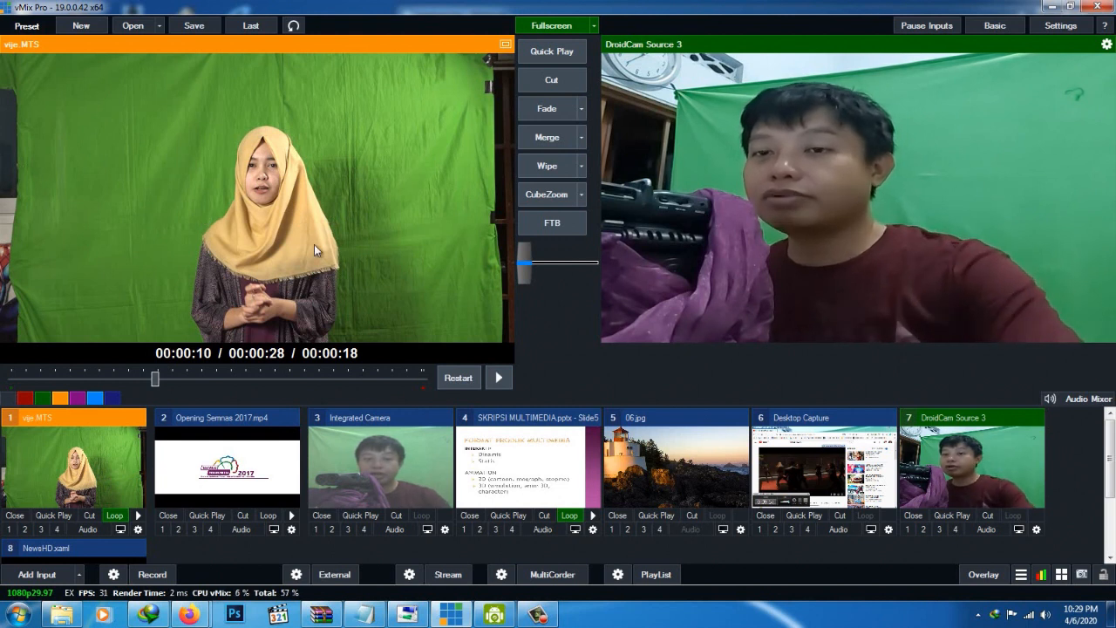
left_click(136, 528)
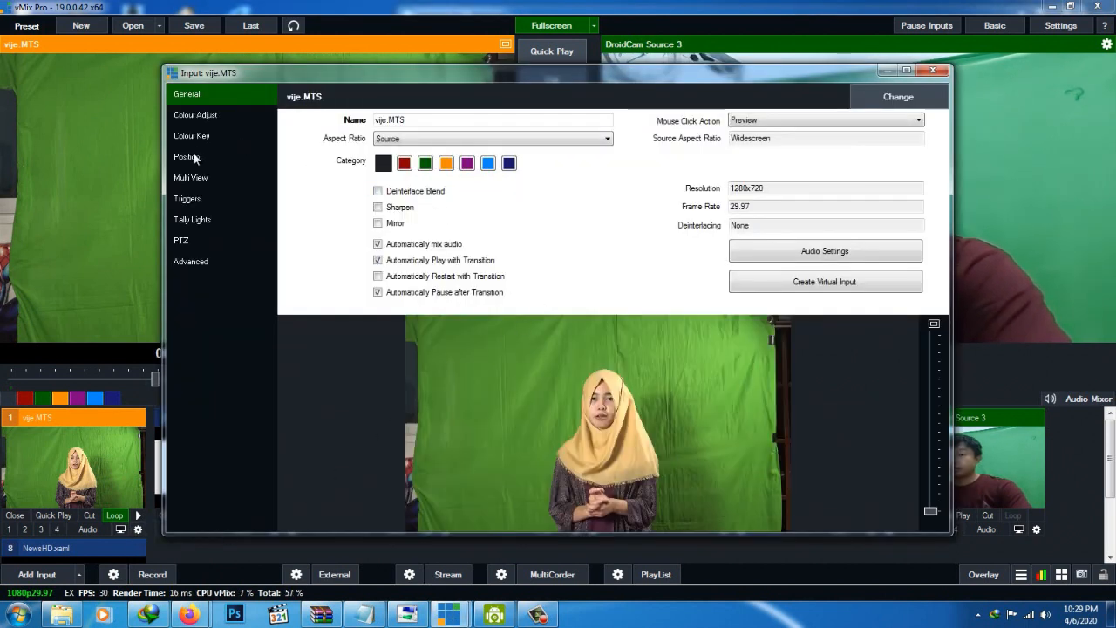
left_click(189, 180)
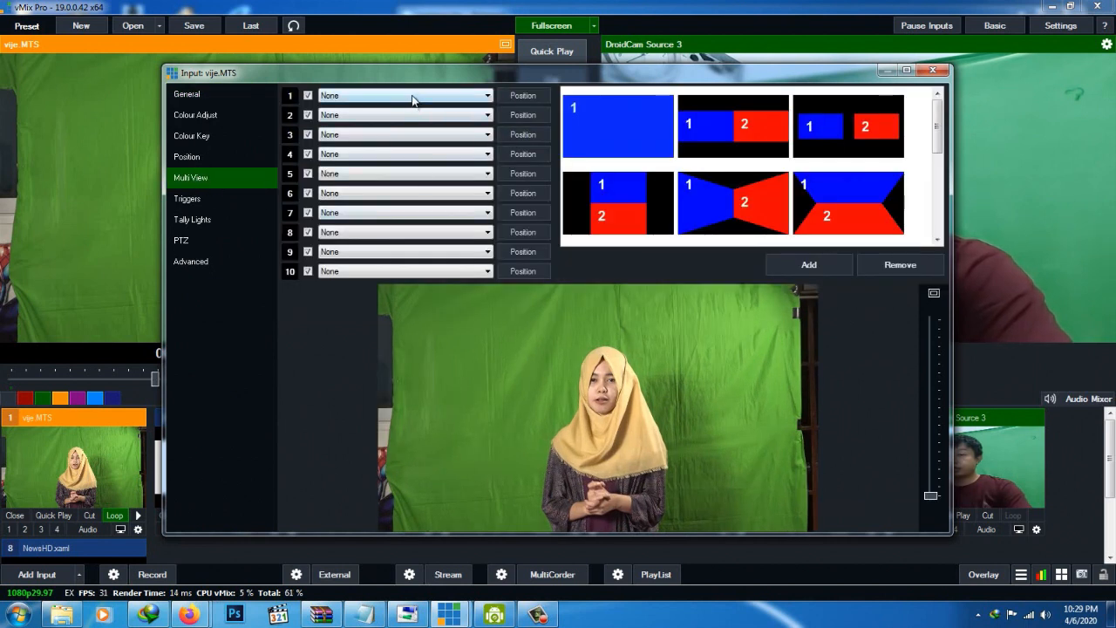
left_click(413, 97)
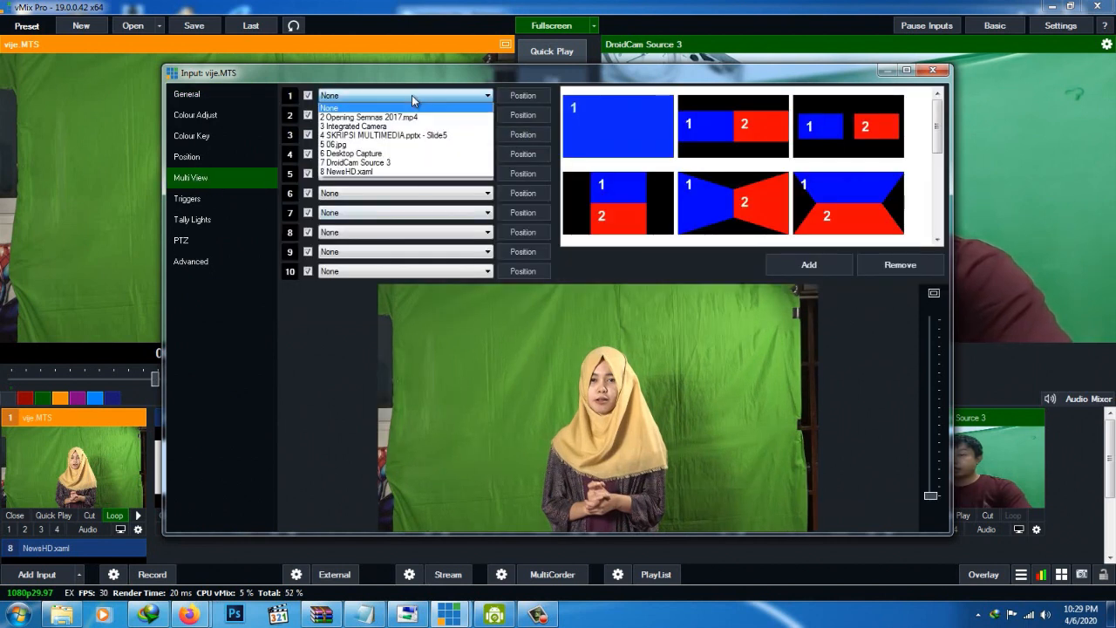
left_click(357, 171)
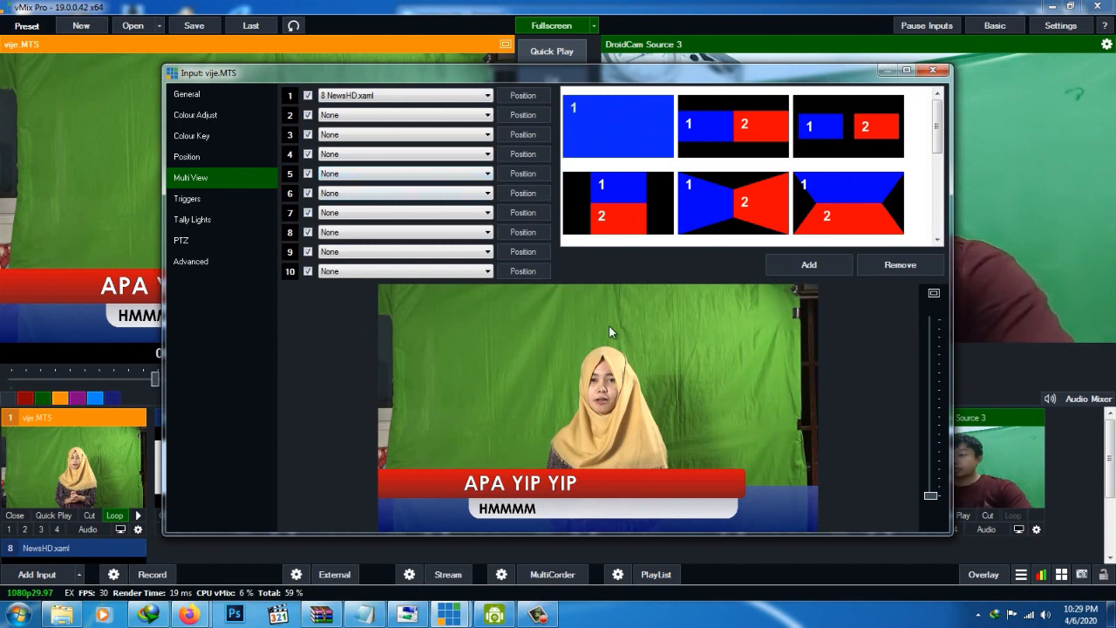
left_click(933, 70)
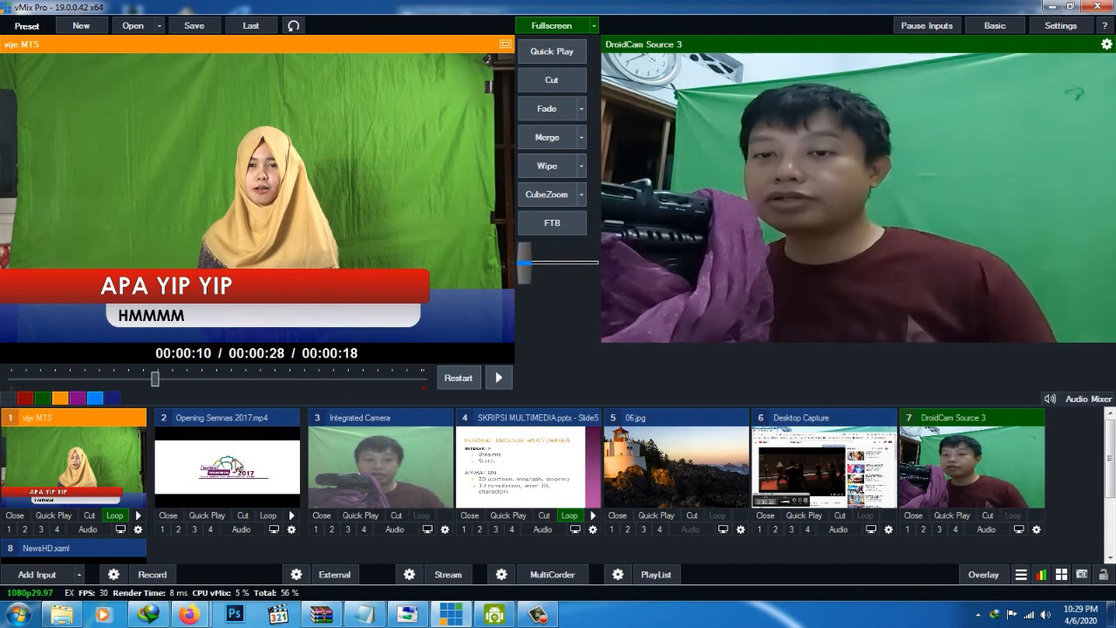
Fade Opening Semnas 2017.mp4 to the live output, followed by vije.MTS with its attached title.
left_click(242, 425)
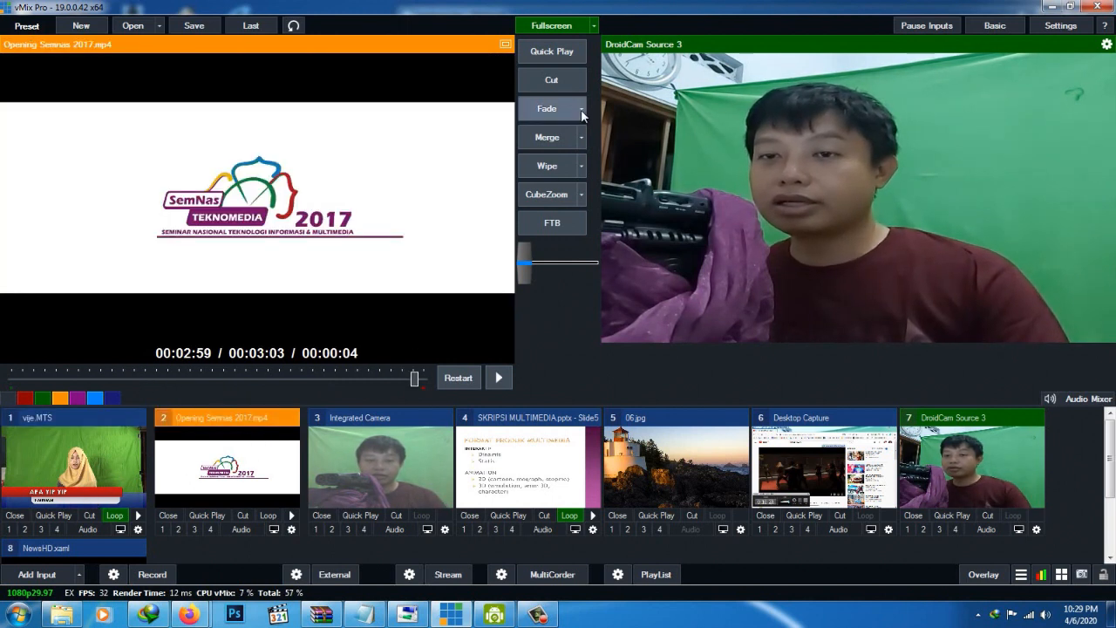
left_click(548, 103)
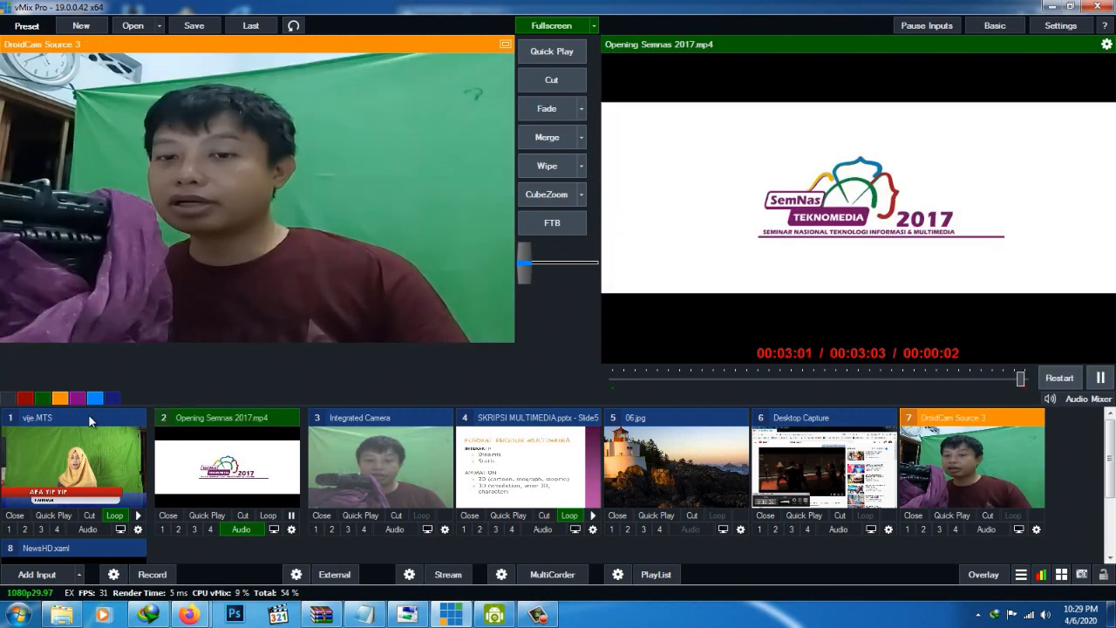
left_click(91, 420)
left_click(546, 110)
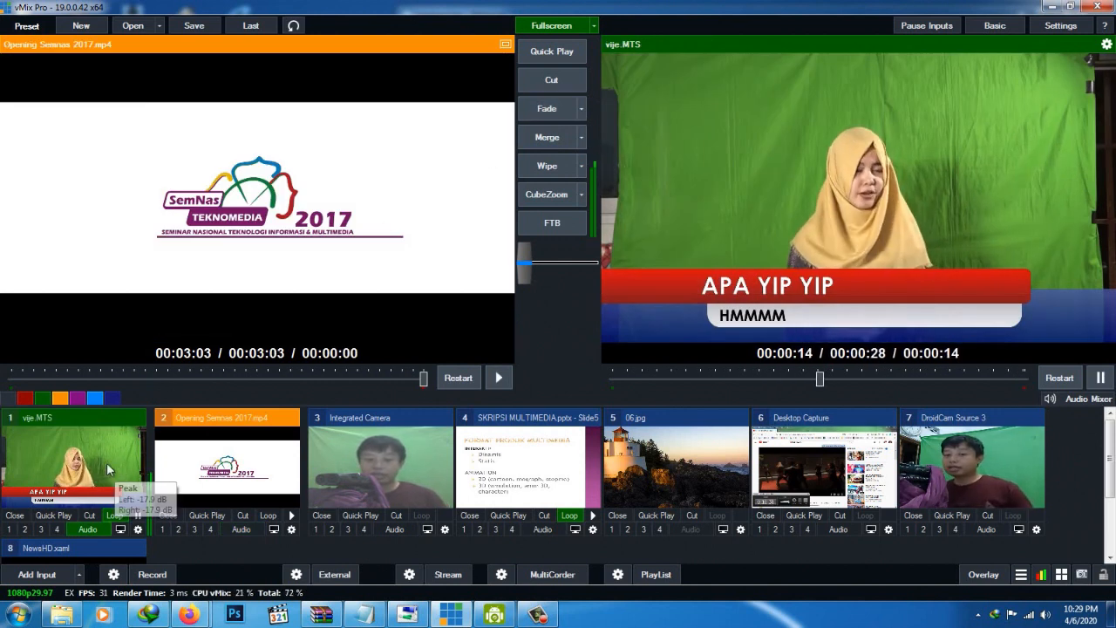
Remove the NewsHD.xaml title from vije.MTS by setting its Multi View layer 1 to None.
left_click(138, 529)
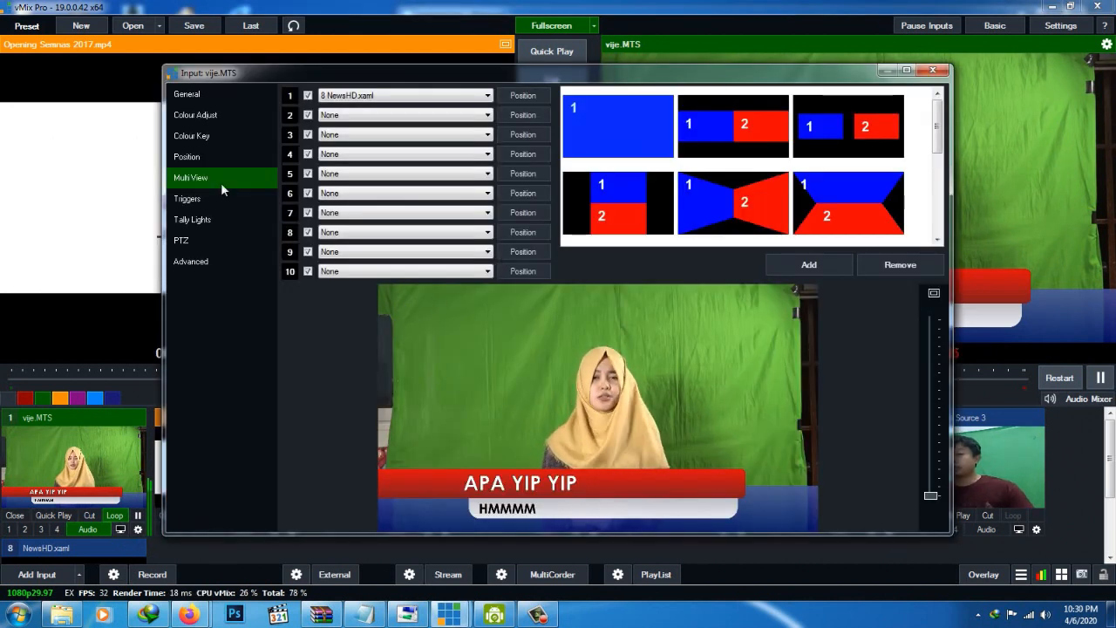
left_click(392, 99)
key("Home")
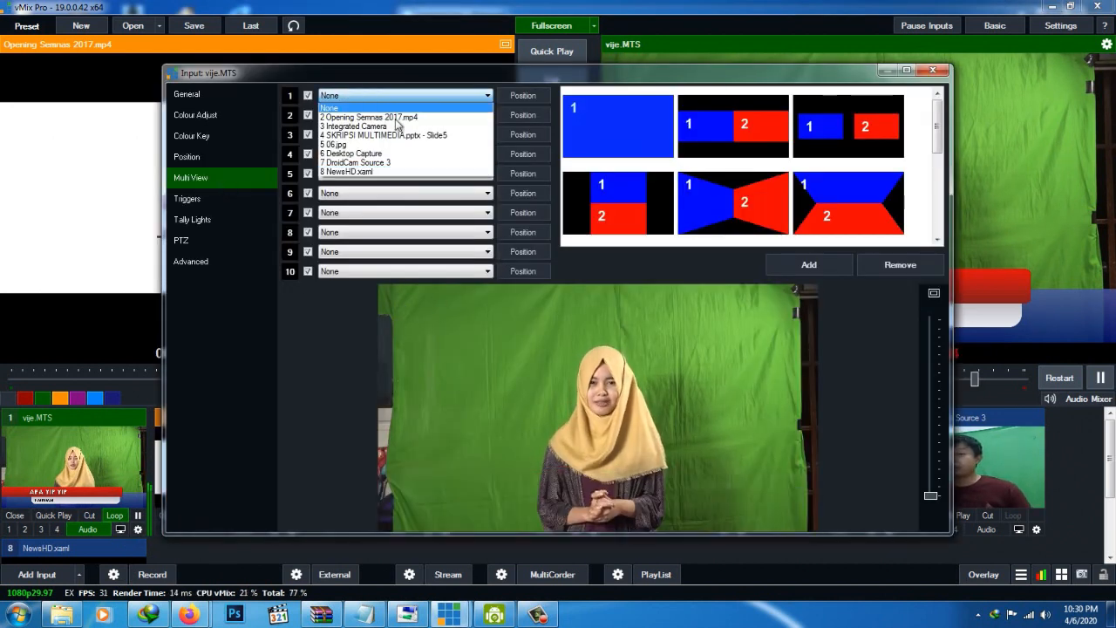
key("Return")
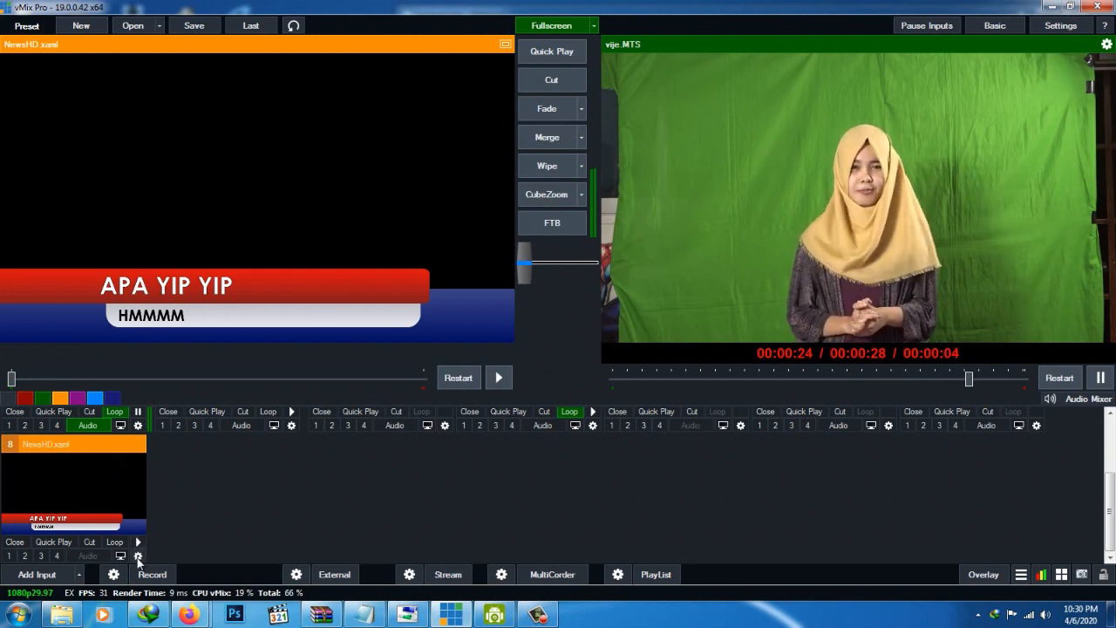
Open the title editor for NewsHD.xaml and store its current APA YIP YIP, HMMMM text as a preset.
right_click(111, 476)
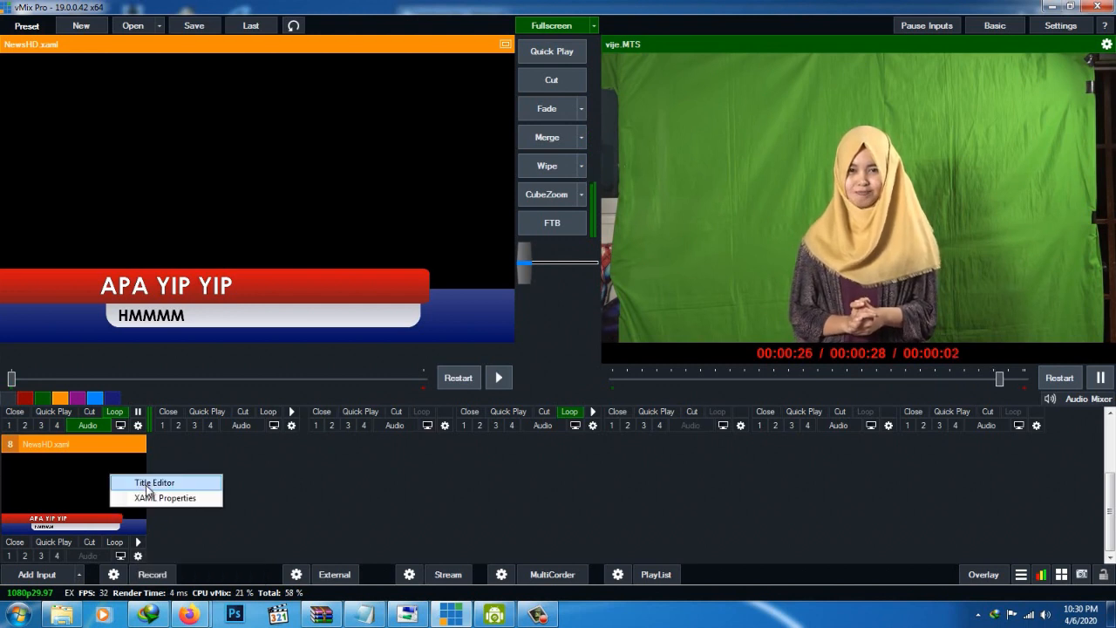
left_click(146, 484)
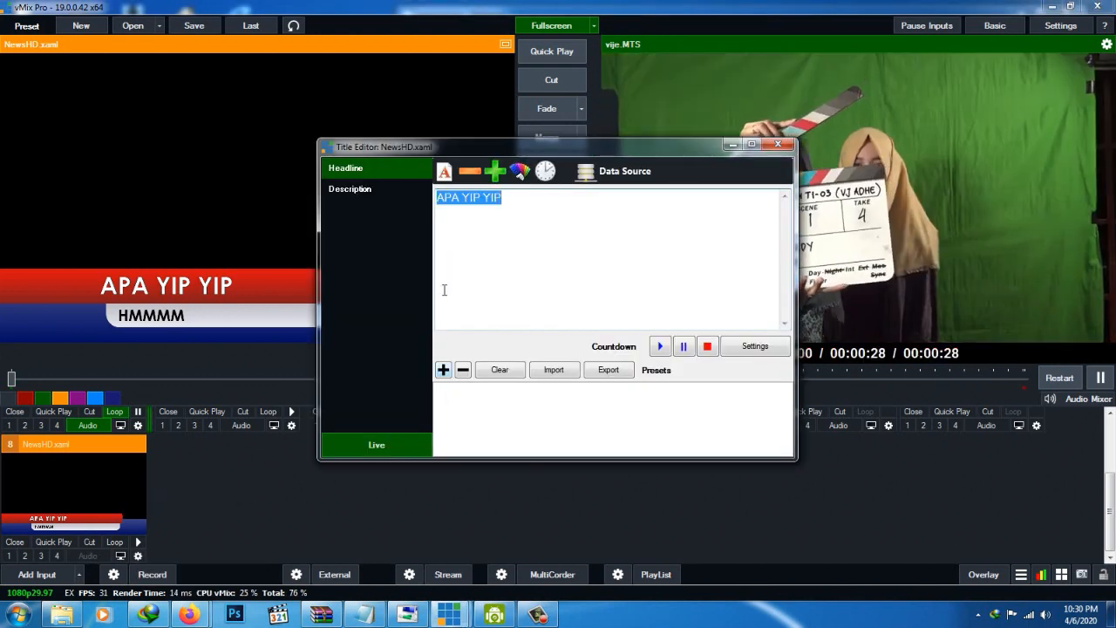
left_click(443, 370)
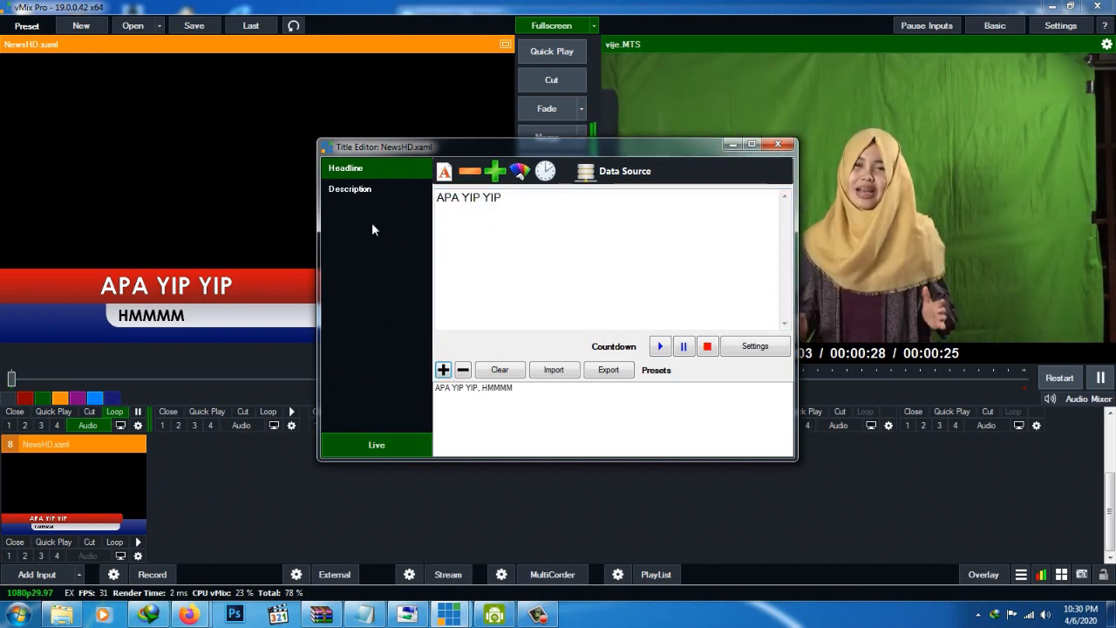
Replace the NewsHD.xaml headline text with MOMO.
left_click(461, 197)
left_click_drag(506, 199, 361, 198)
type("MOOM")
key("BackSpace")
key("BackSpace")
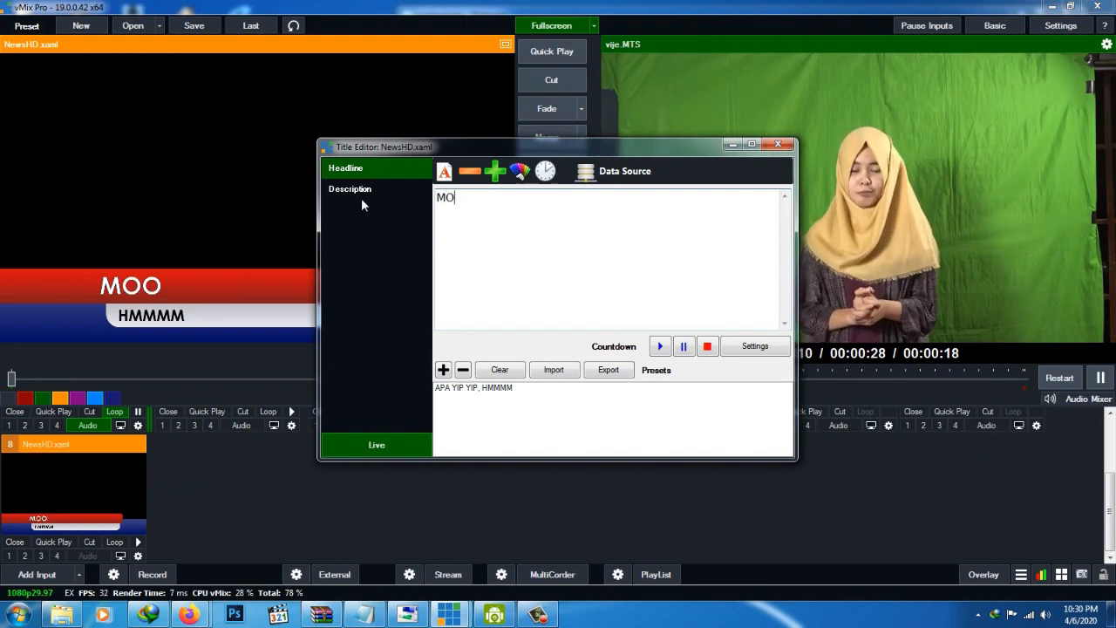
type("MO")
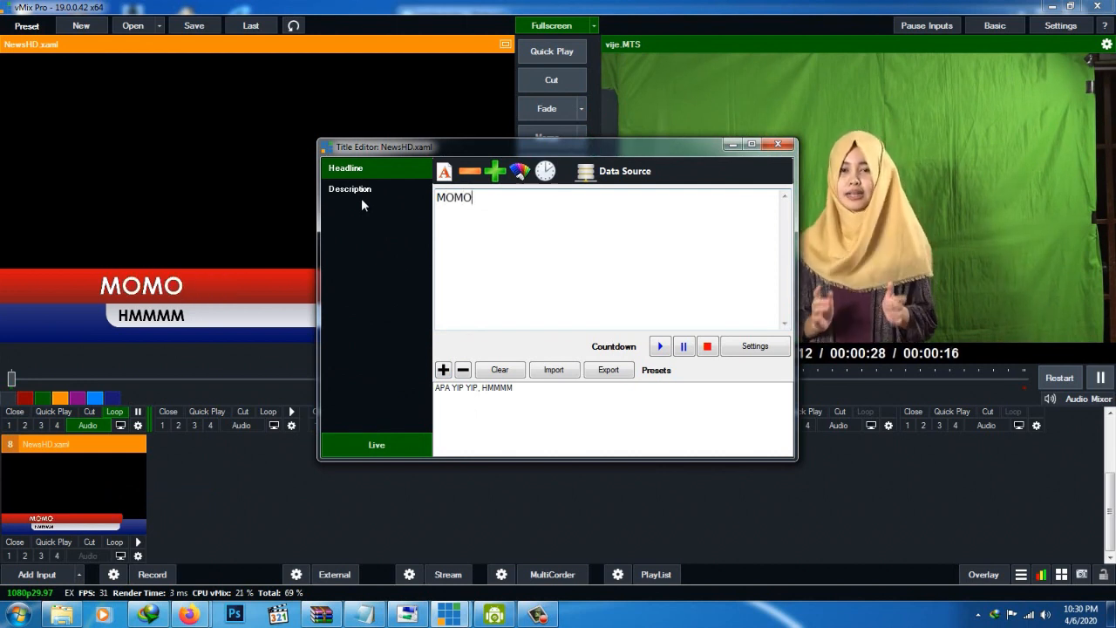
Change the description to GIMANA and store the MOMO, GIMANA text as a second preset, closing the title editor.
left_click(348, 192)
left_click_drag(467, 199, 401, 200)
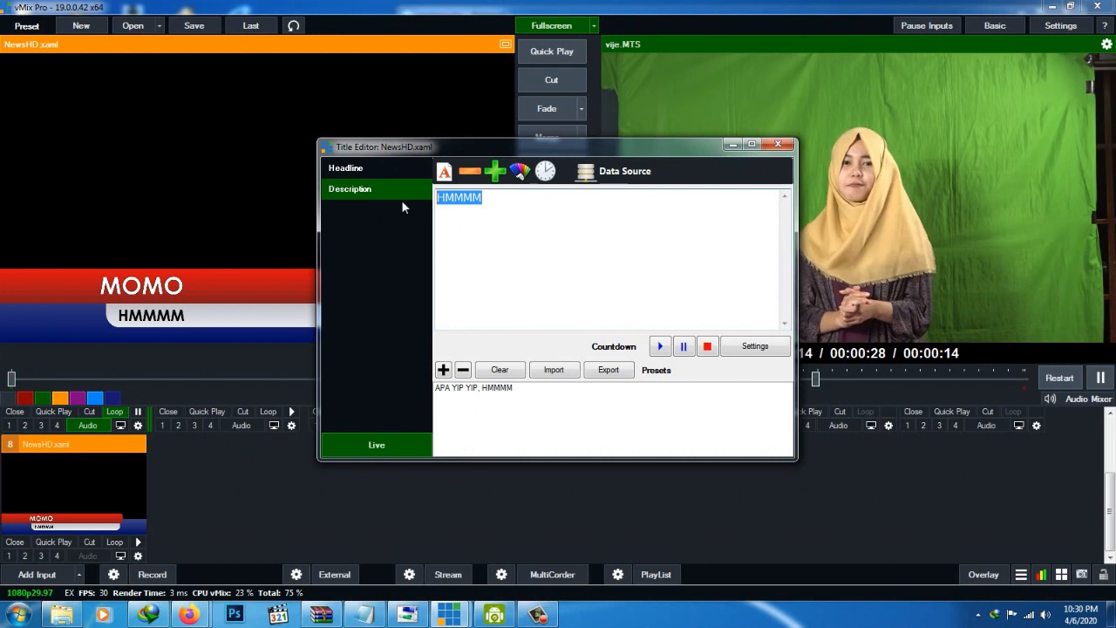
type("GIMANA")
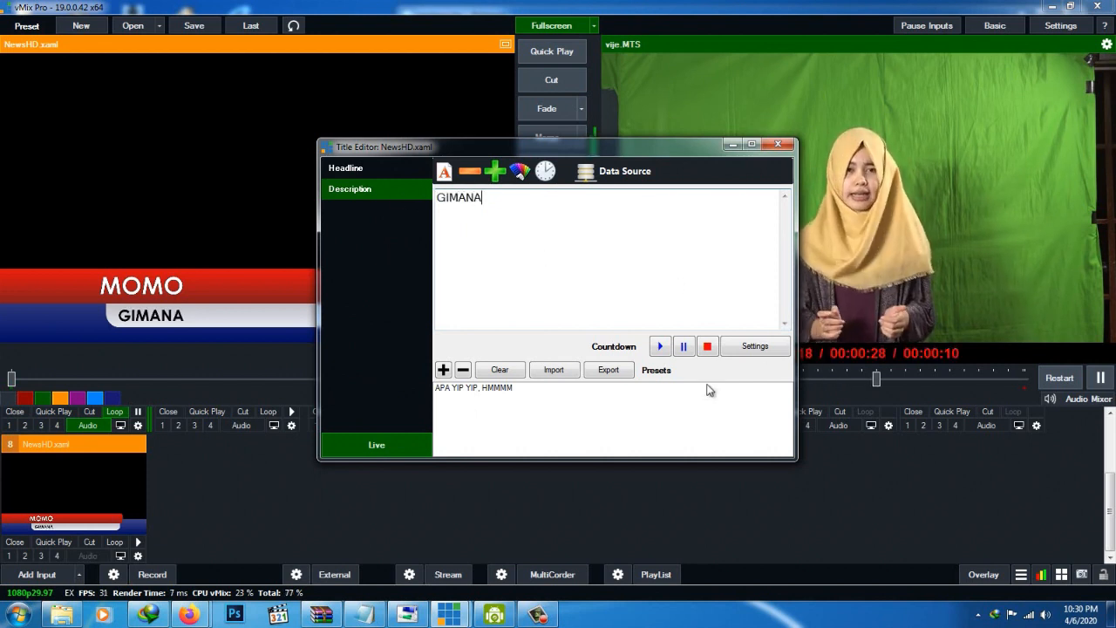
left_click(443, 370)
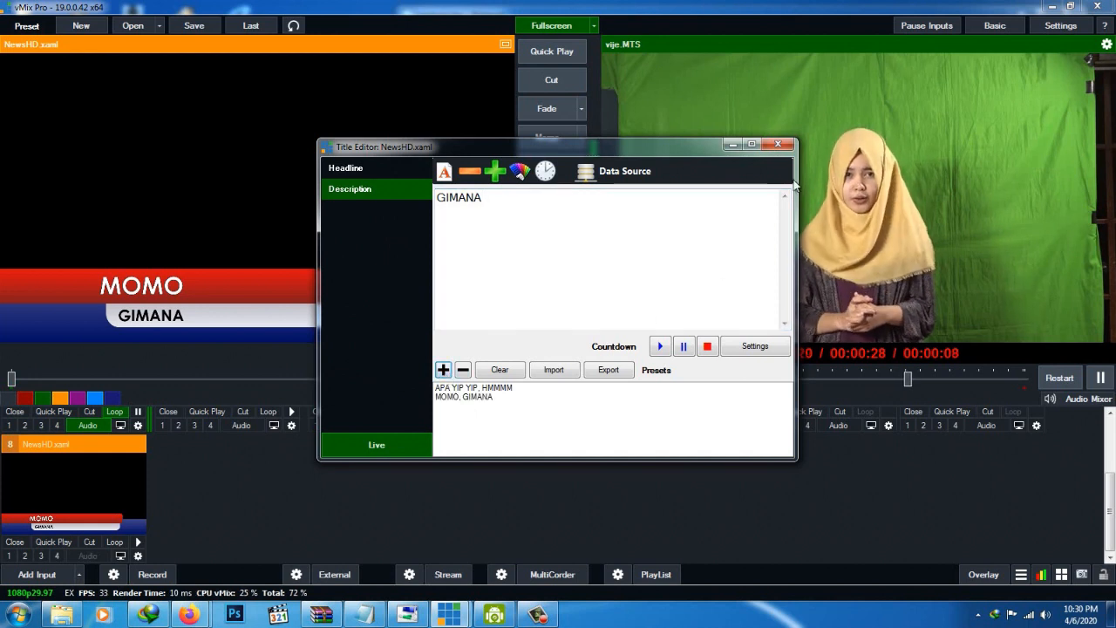
left_click(780, 146)
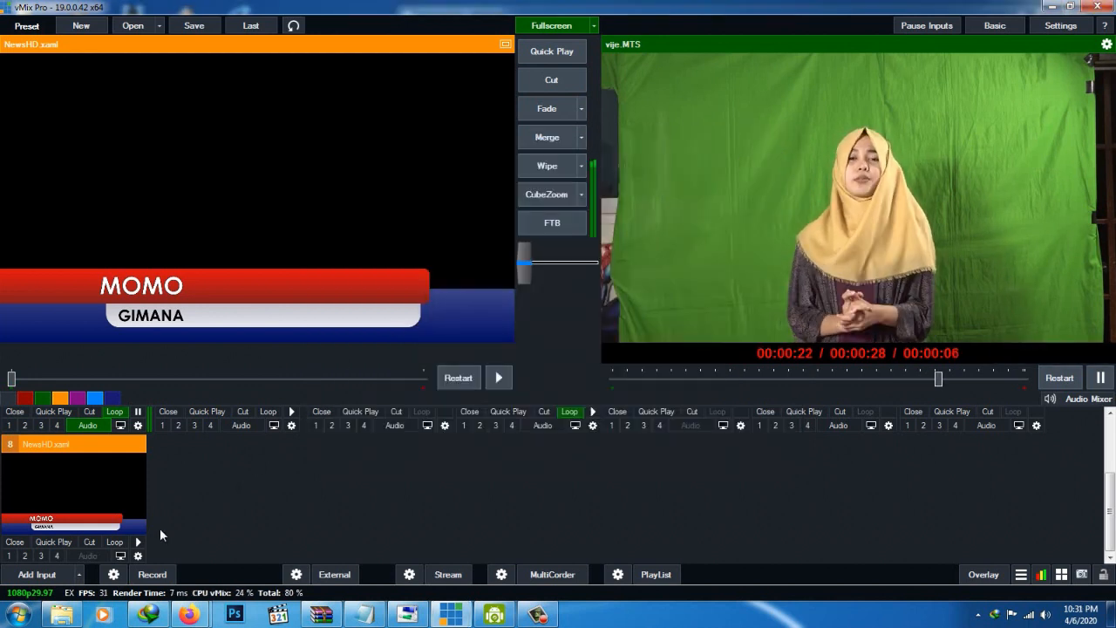
Show NewsHD.xaml on overlay 1 and fade DroidCam Source 3 to the live output beneath it.
right_click(116, 486)
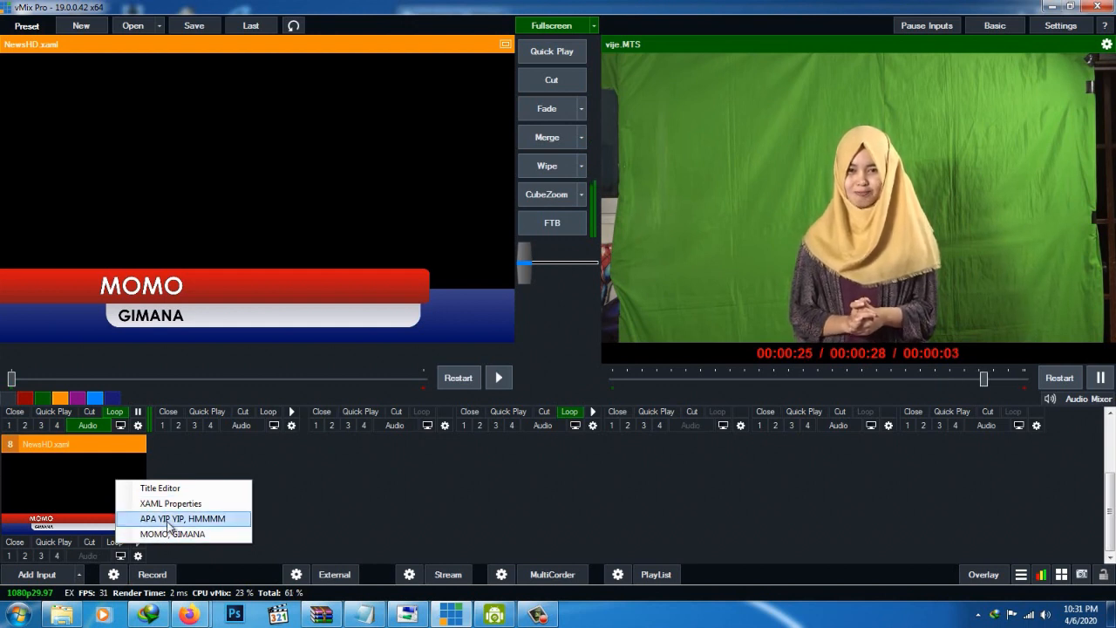
left_click(83, 509)
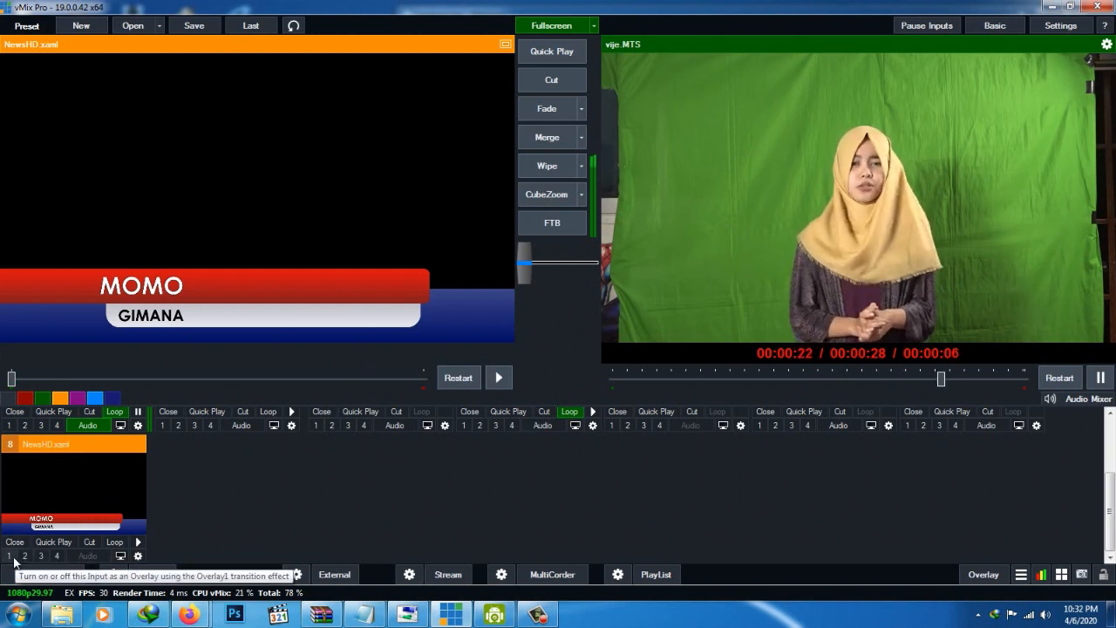
left_click(9, 555)
scroll(474, 501, "up", 1)
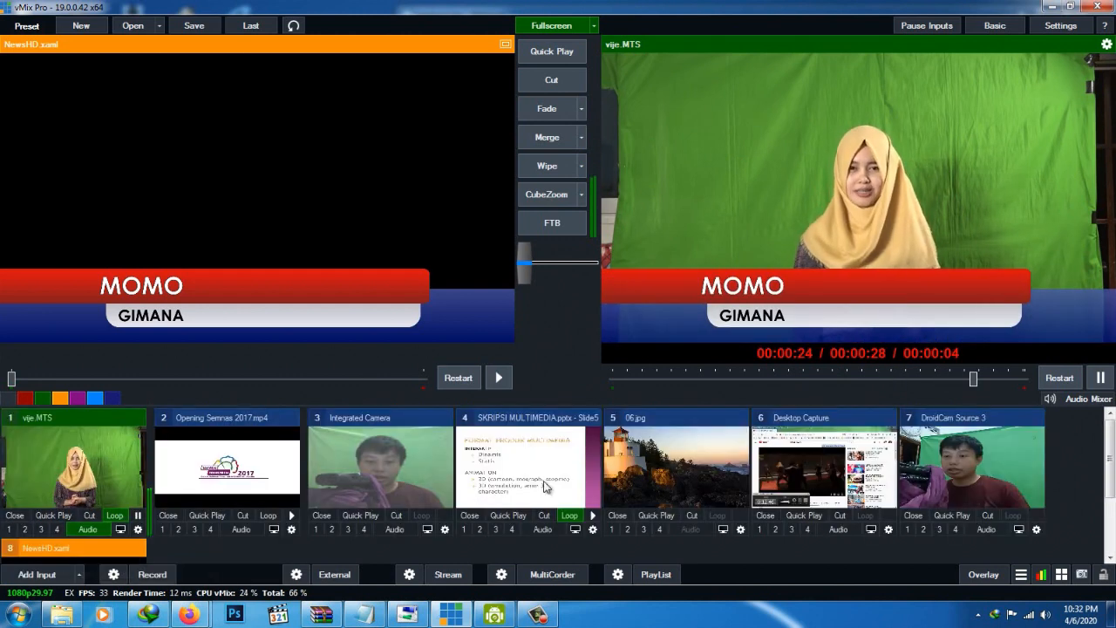
left_click(966, 424)
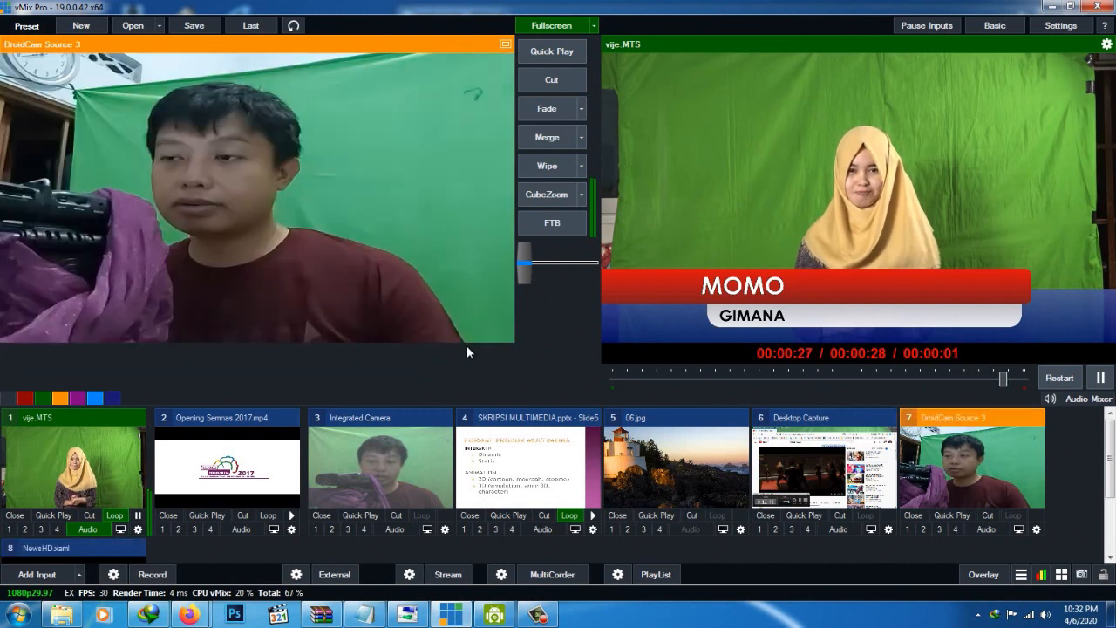
left_click(539, 110)
Apply the MOMO, GIMANA preset to the live NewsHD.xaml title, followed by the APA YIP YIP, HMMMM preset.
scroll(254, 452, "down", 1)
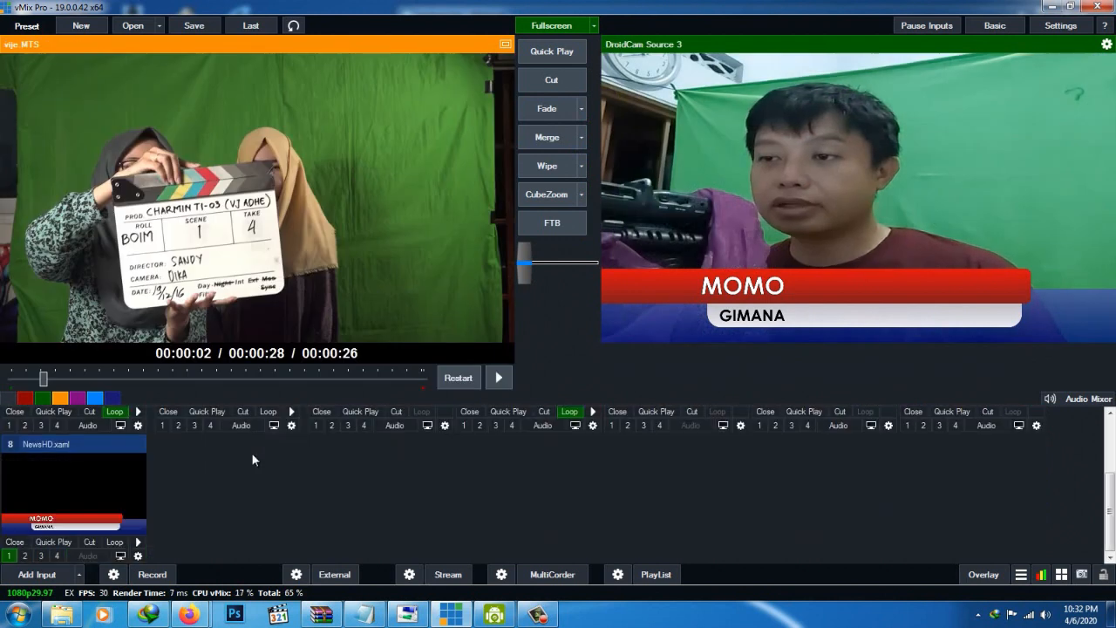
right_click(96, 474)
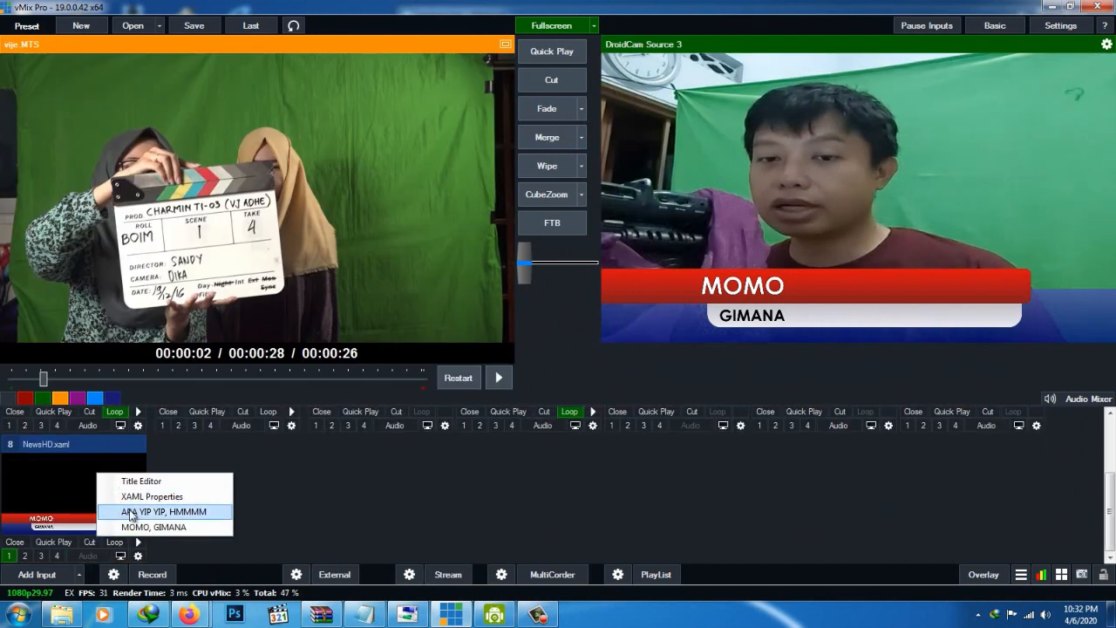
left_click(154, 527)
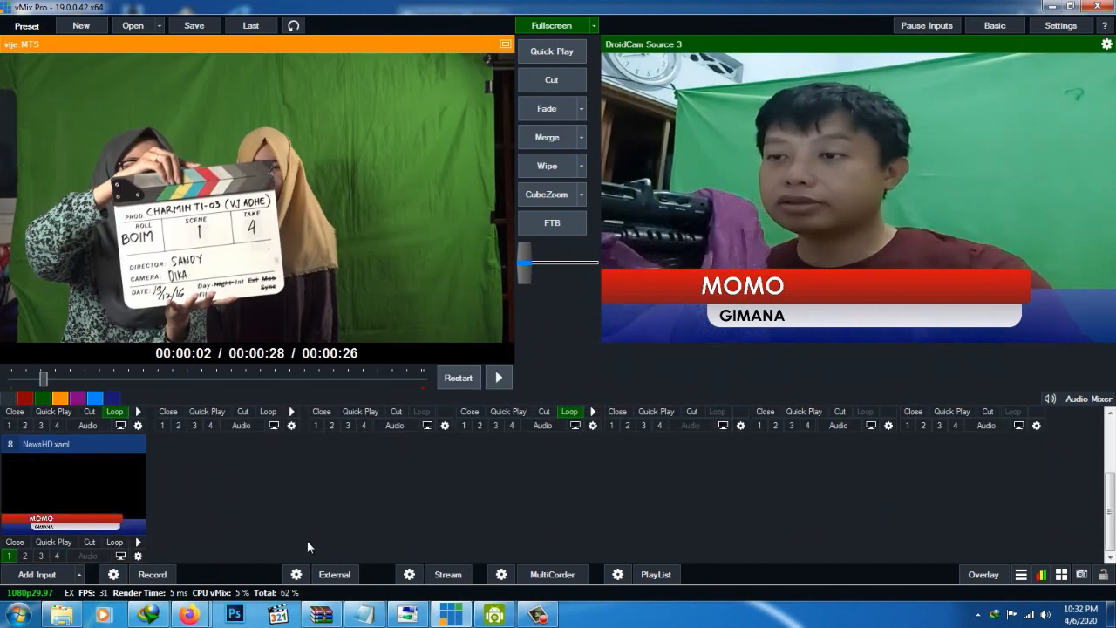
right_click(94, 469)
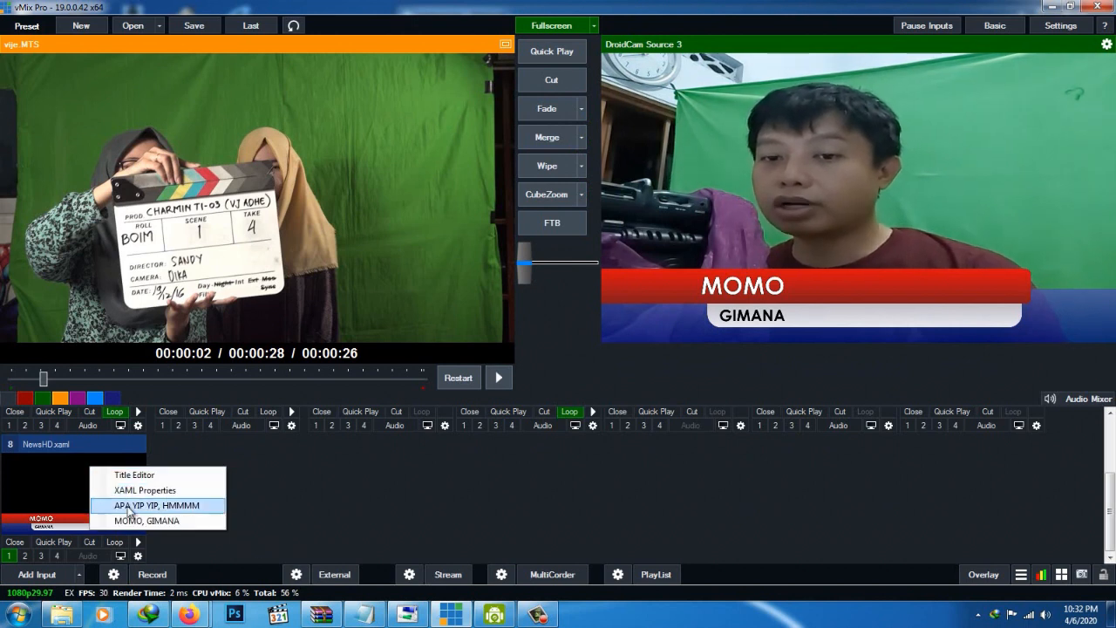
left_click(129, 506)
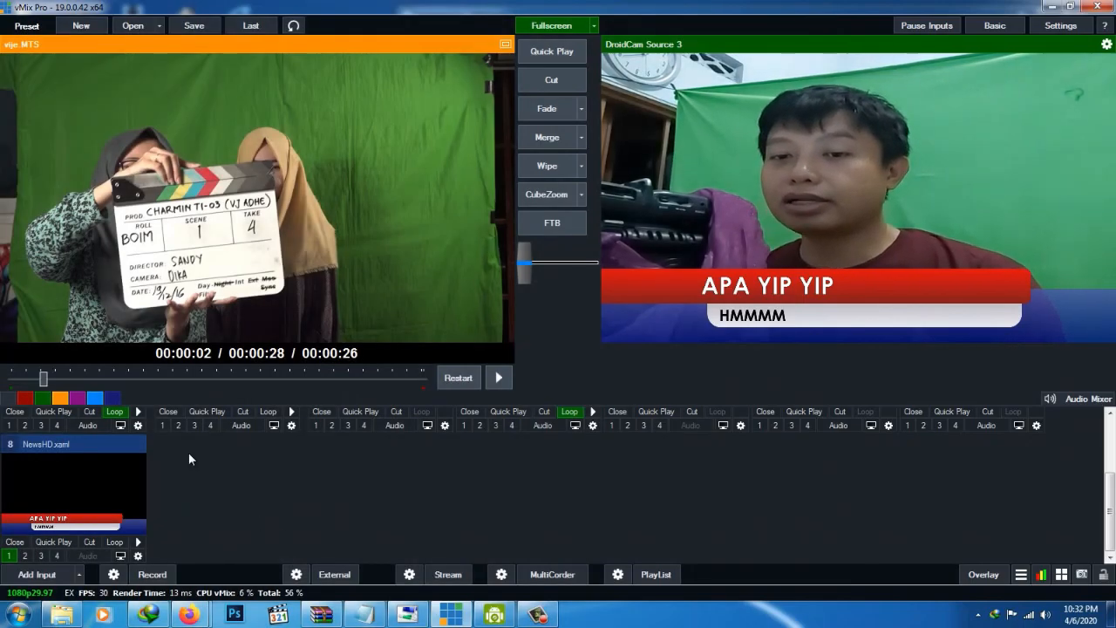
Add the ScoreBoardHD title from the scoreboard templates as a new input.
left_click(39, 576)
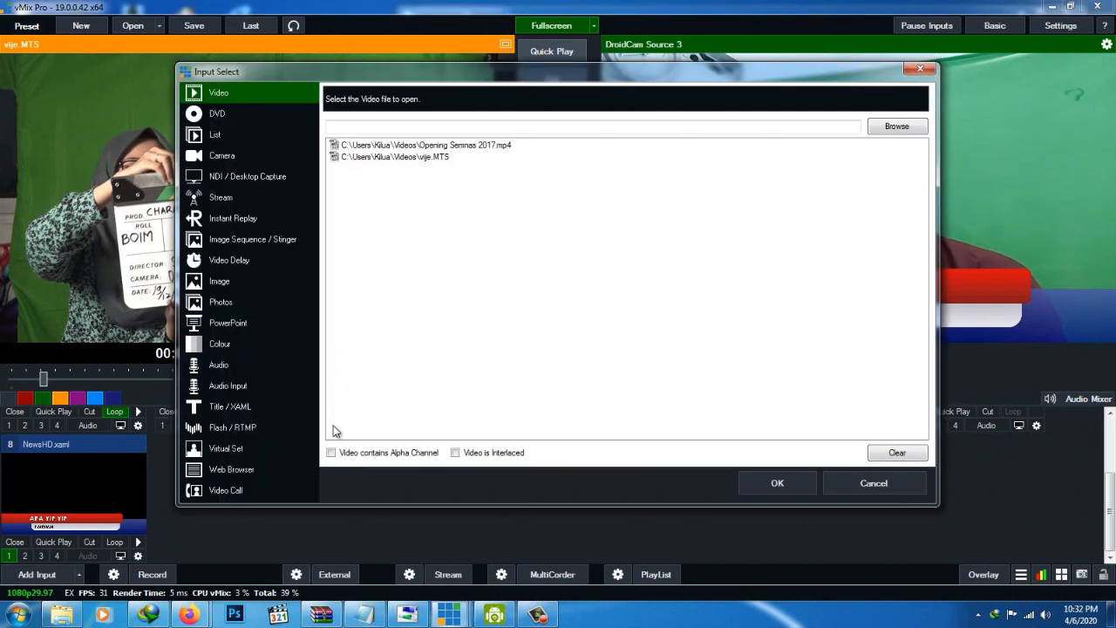
left_click(236, 407)
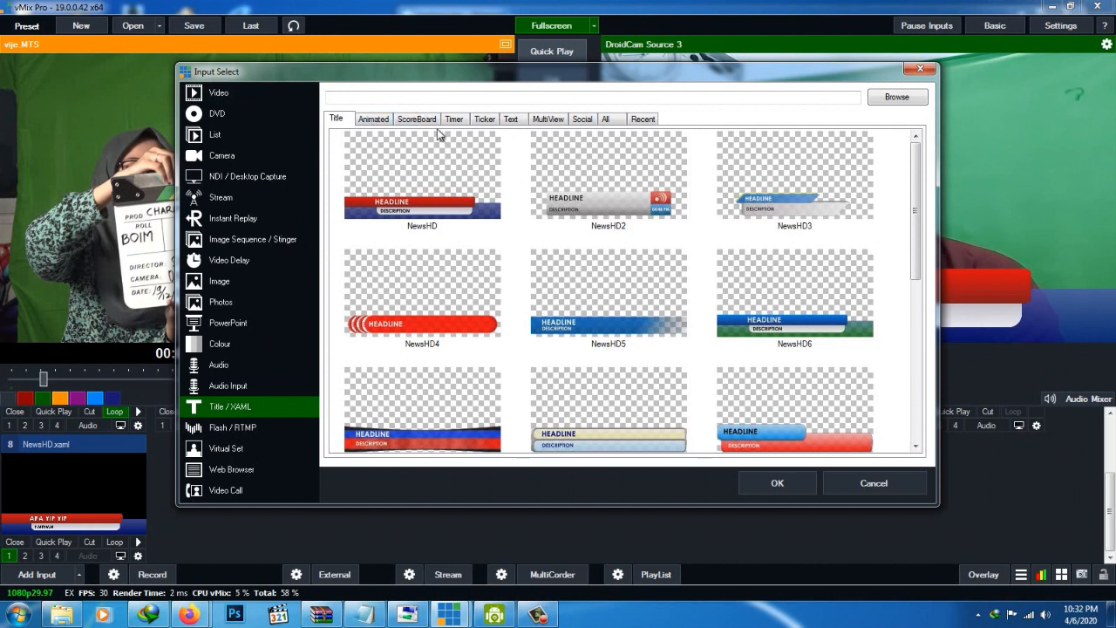
left_click(423, 119)
left_click(462, 170)
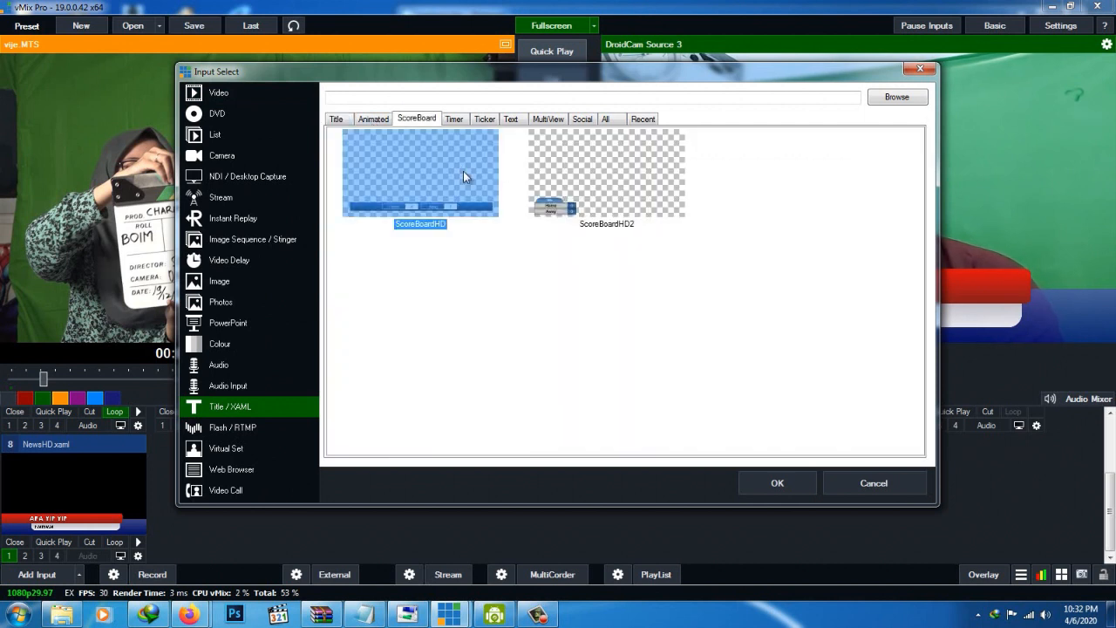
left_click(785, 486)
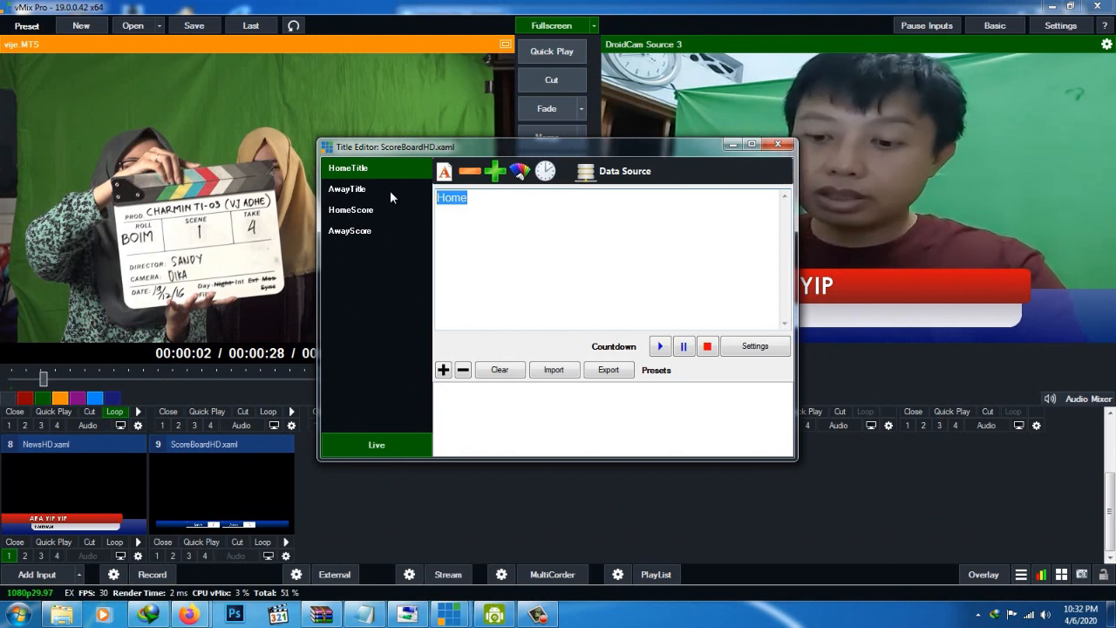
Fill in the scoreboard with home title RABU WAGE, an away title beginning KEMIS KLIW, and a home score of 10.
type("RAB")
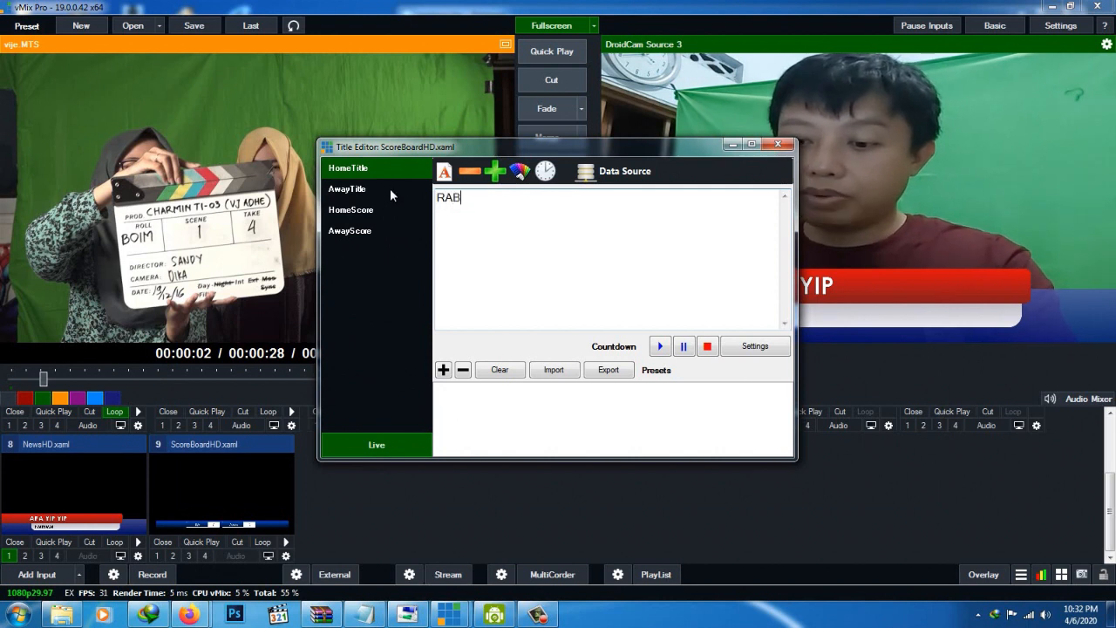
type("U WAGE")
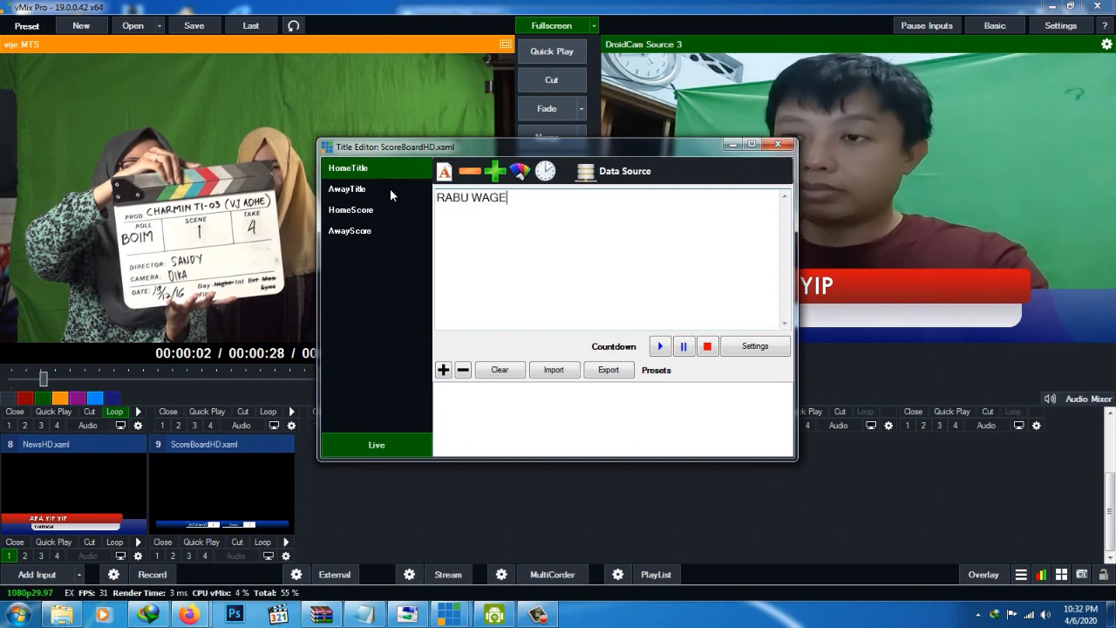
left_click(361, 190)
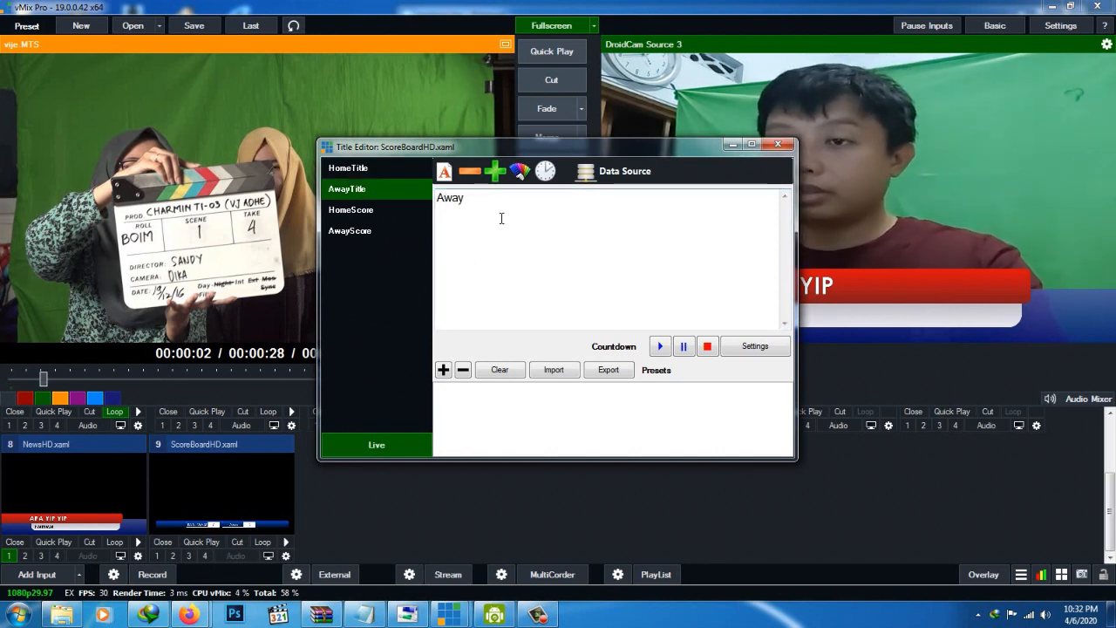
left_click(364, 211)
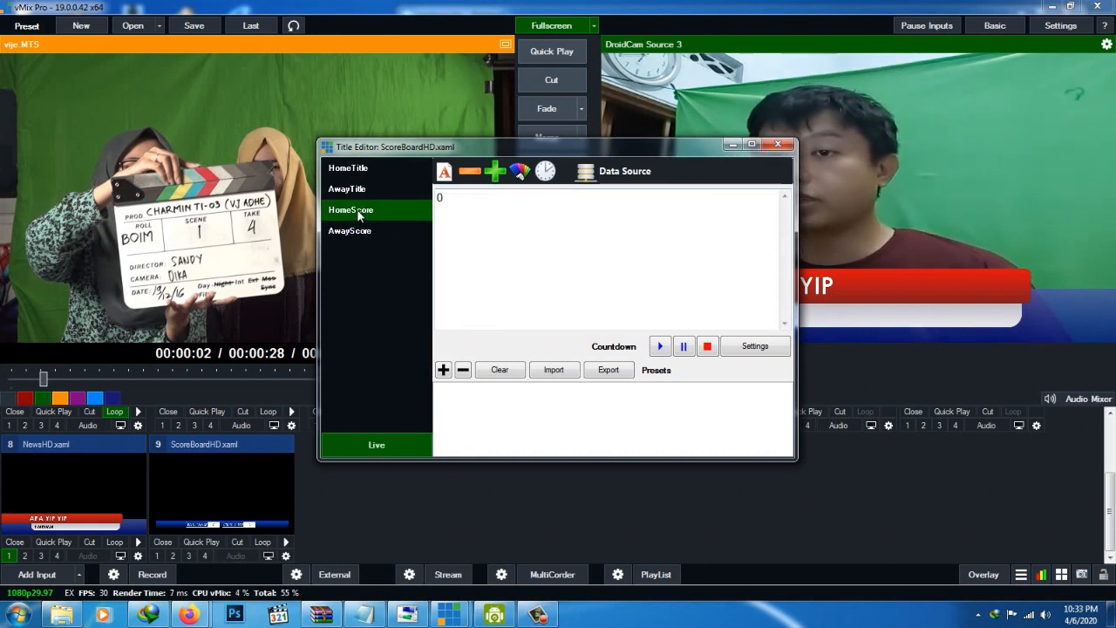
left_click_drag(456, 205, 416, 202)
type("10")
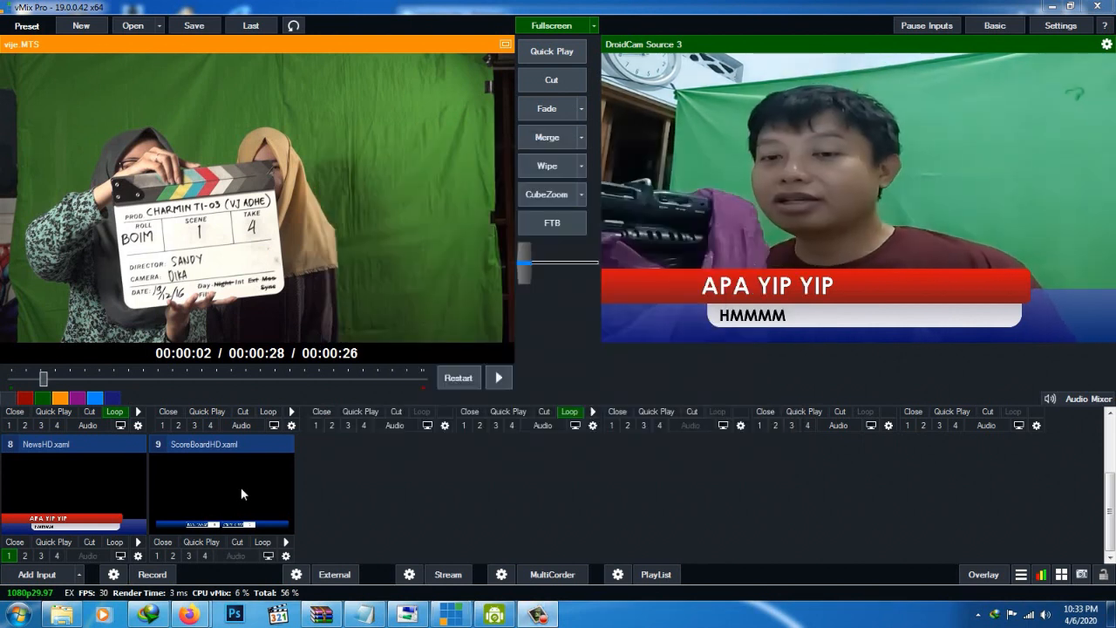
Preview both titles and show them together over the live camera, with ScoreBoardHD.xaml on overlay 2 and NewsHD.xaml on overlay 1.
left_click(218, 484)
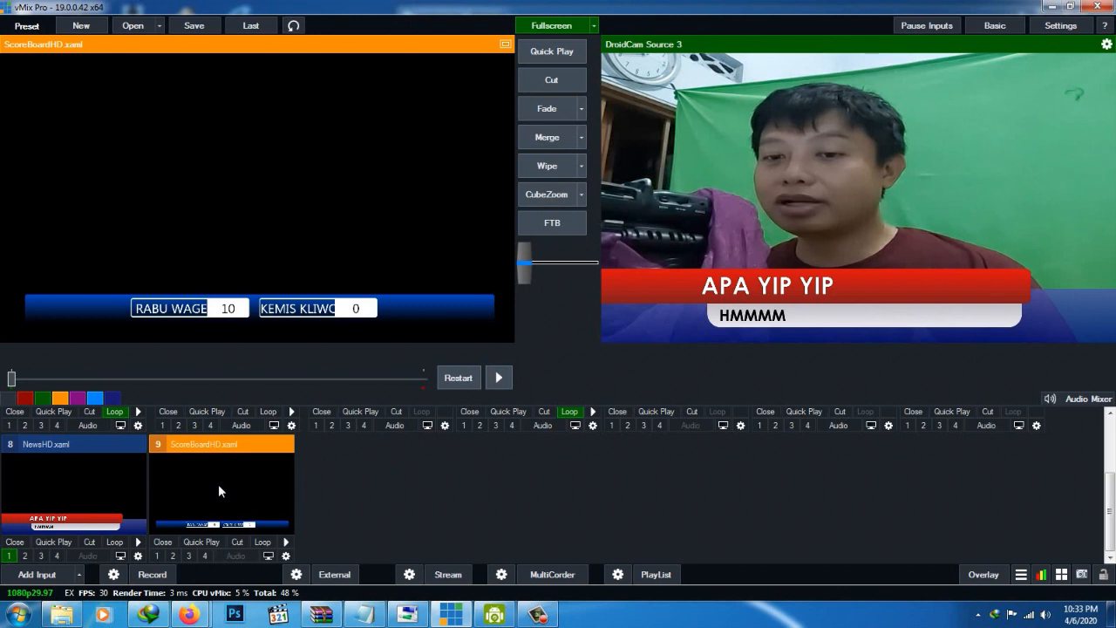
left_click(86, 475)
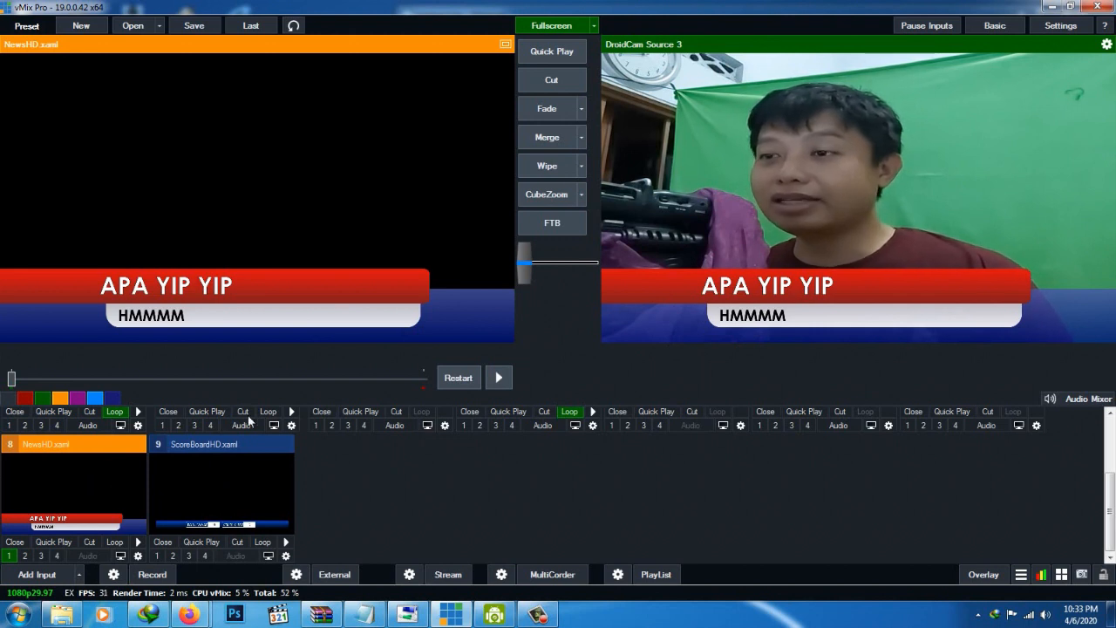
left_click(158, 554)
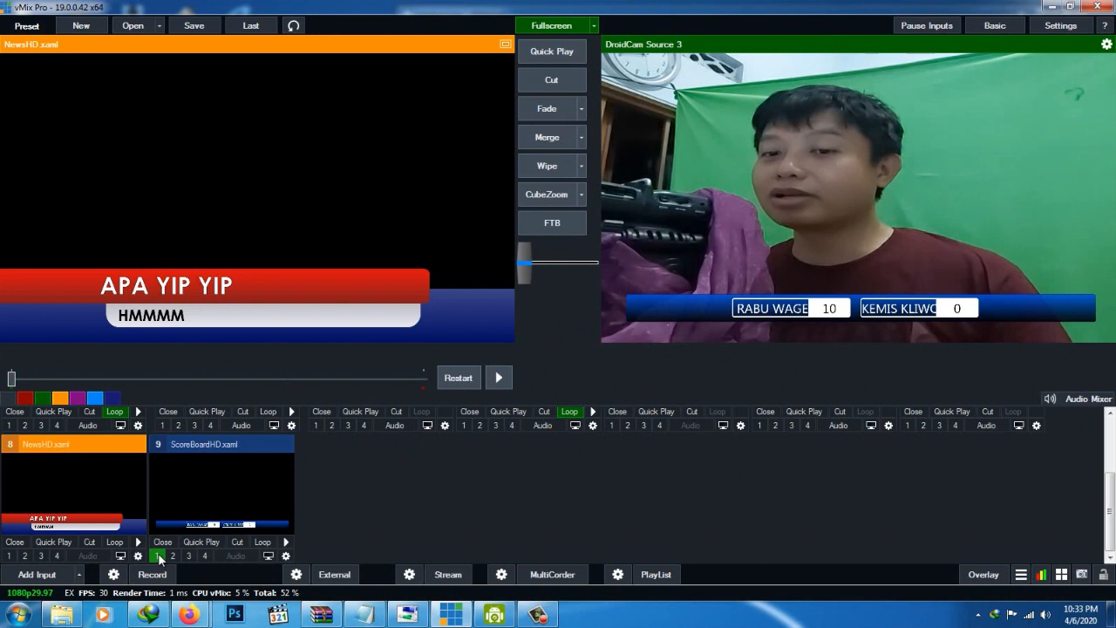
left_click(174, 556)
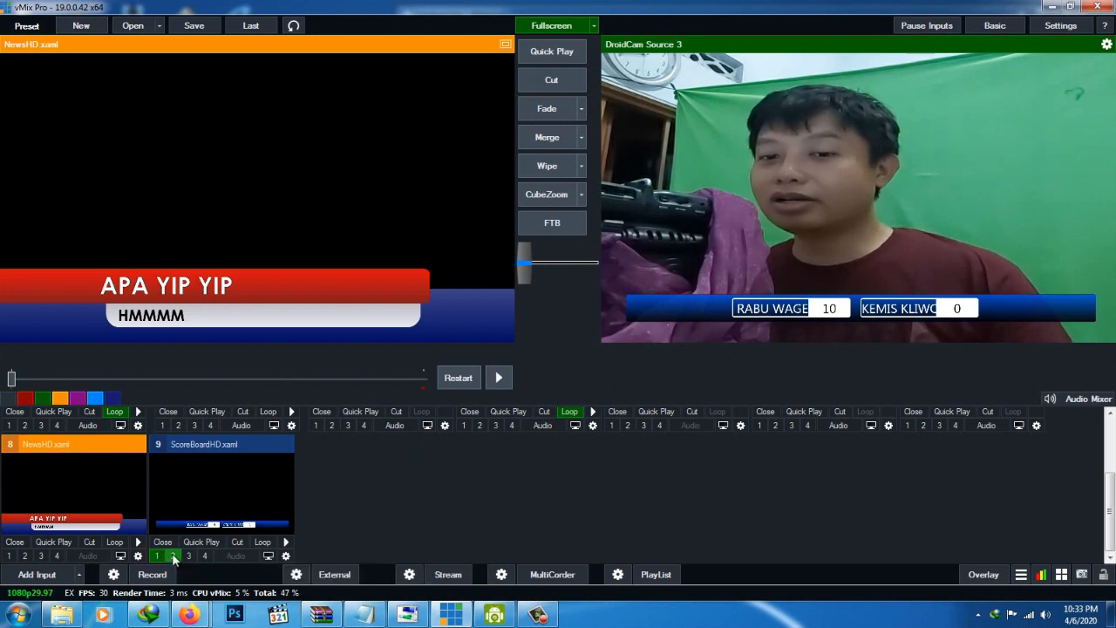
left_click(10, 556)
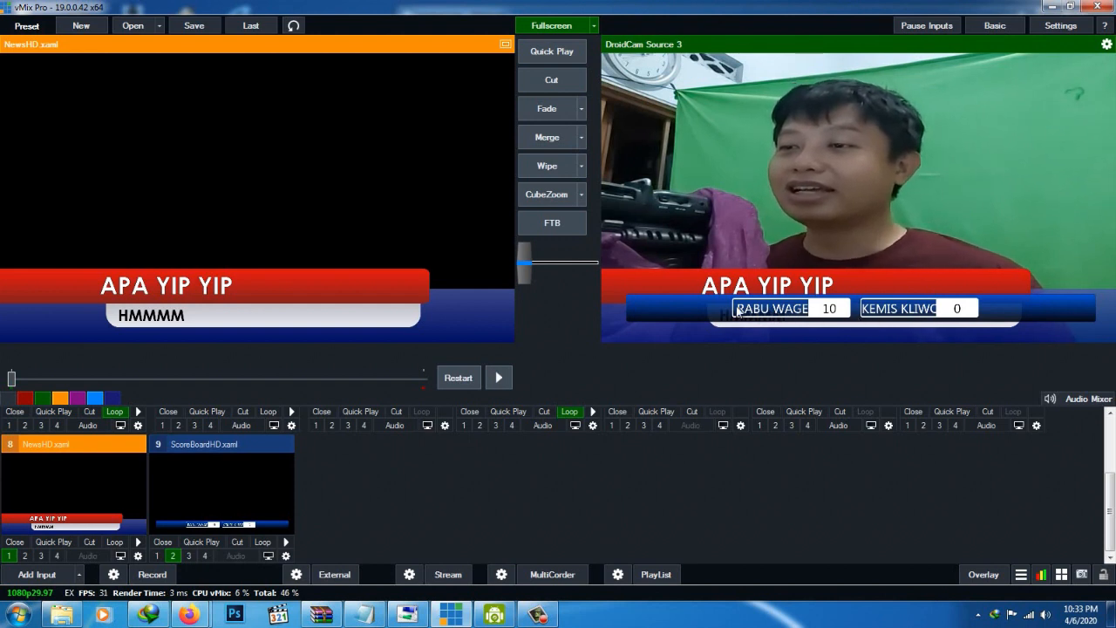
Preview ScoreBoardHD.xaml and reposition its main layer along the frame's upper edge, with Pan Y about 1.59.
left_click(241, 481)
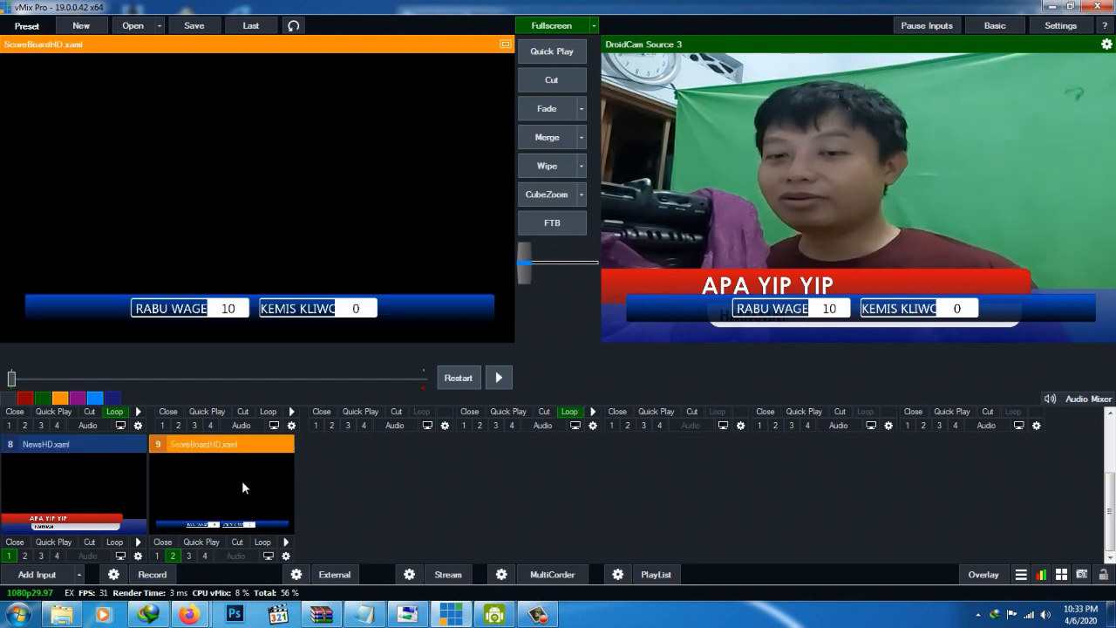
left_click(286, 556)
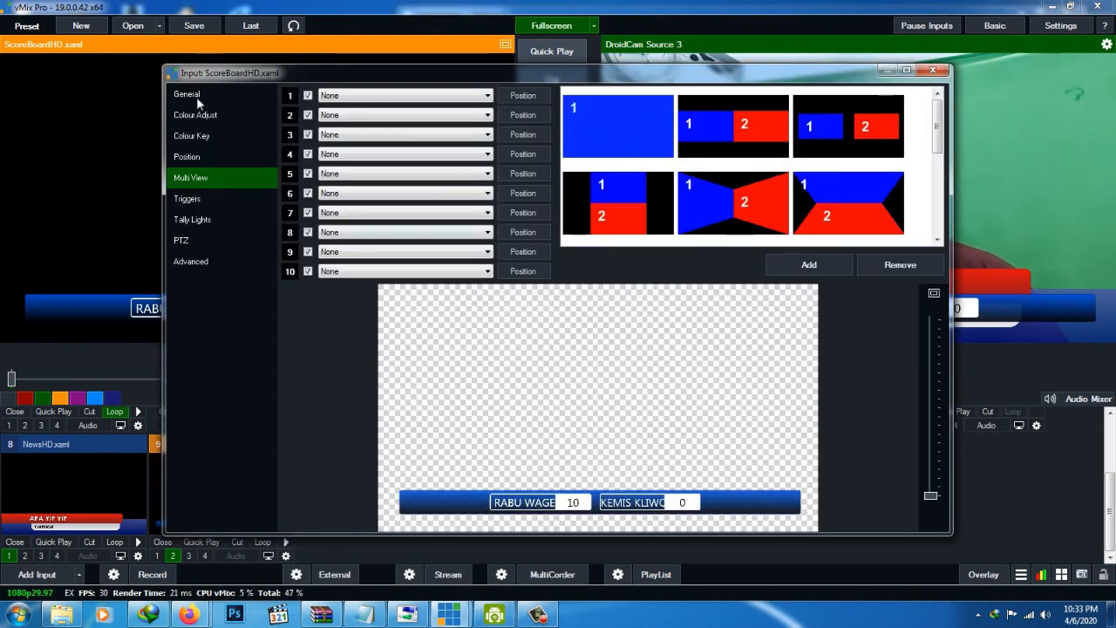
left_click(196, 97)
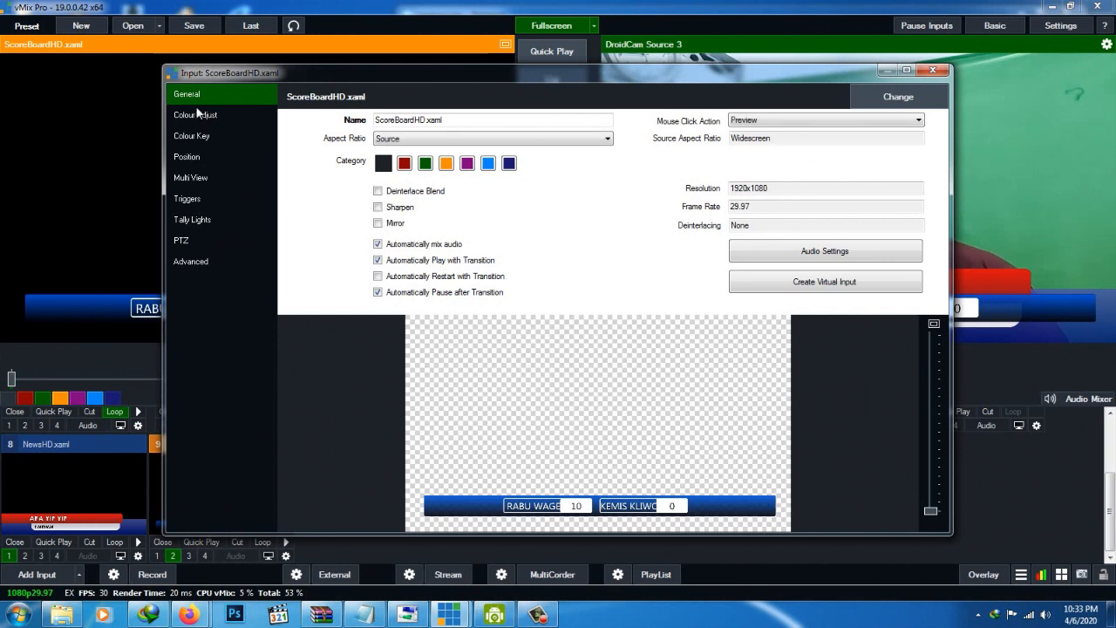
left_click(205, 158)
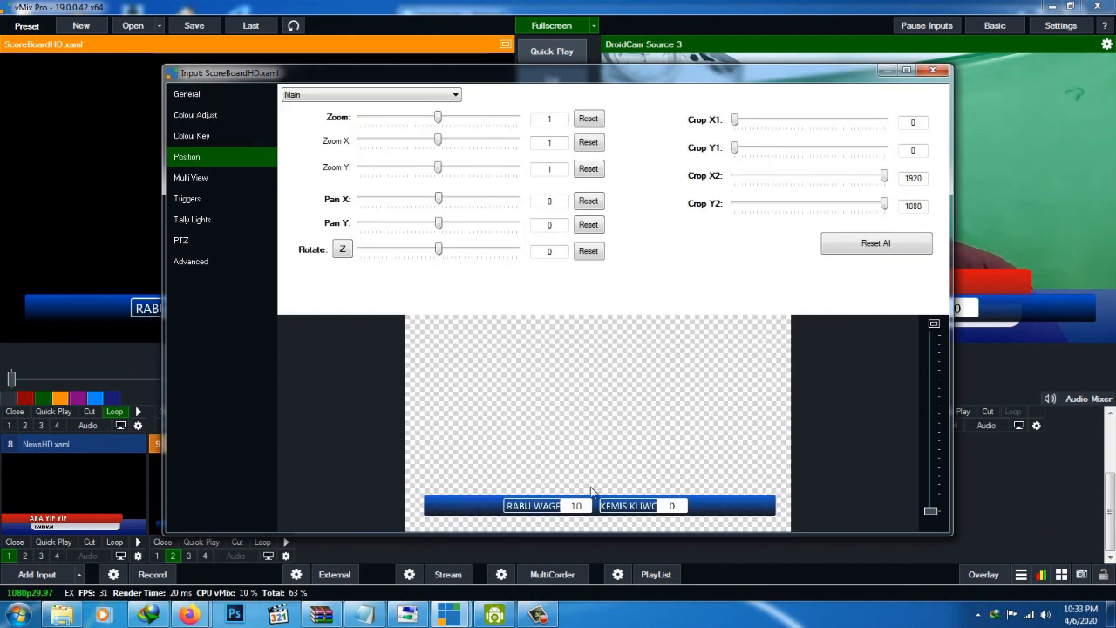
left_click_drag(597, 509, 594, 337)
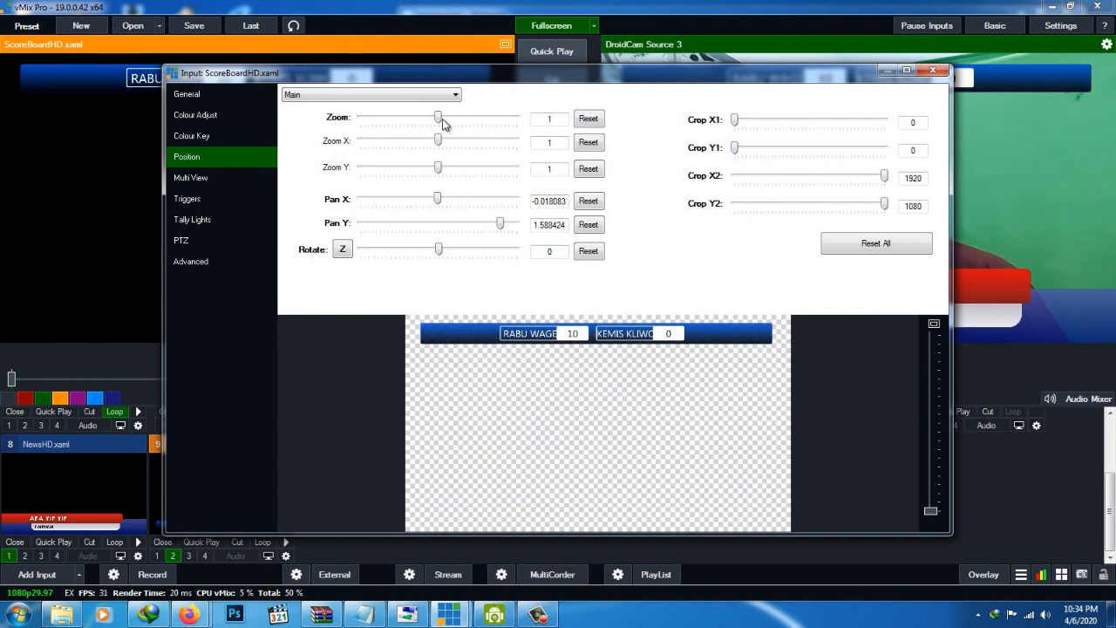
Shrink the scoreboard to a zoom of about 0.35 and place it in the frame's upper-left corner, Pan X about -0.59 and Pan Y about 1.15.
mouse_move(433, 118)
left_mouse_down()
mouse_move(411, 116)
mouse_move(428, 125)
left_mouse_up()
left_click_drag(591, 336, 597, 348)
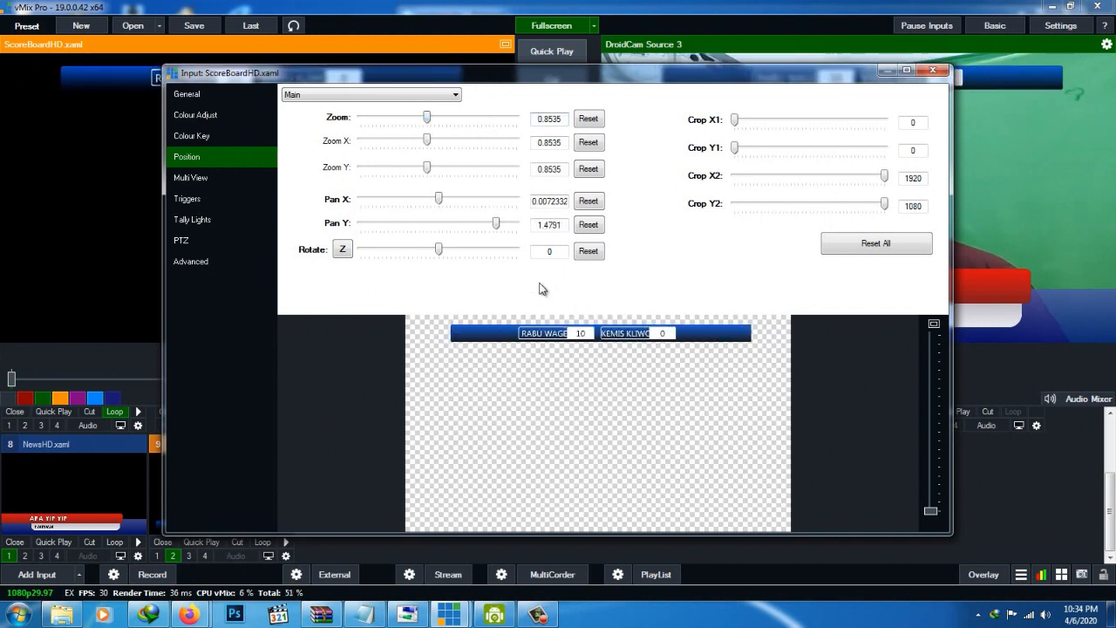
left_click_drag(428, 118, 407, 117)
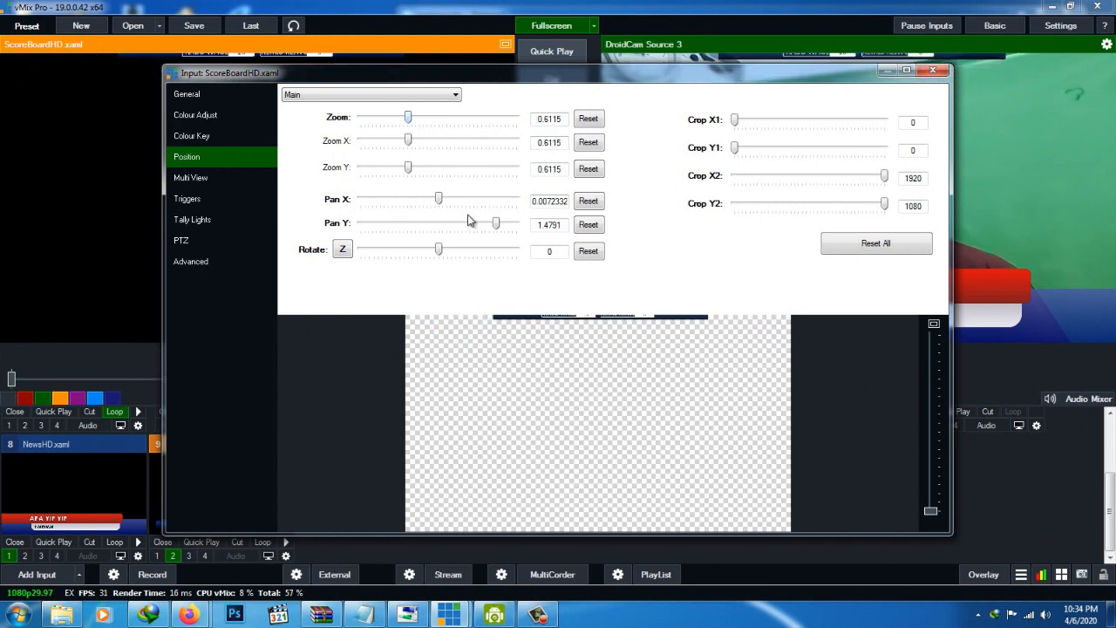
left_click_drag(527, 325, 468, 338)
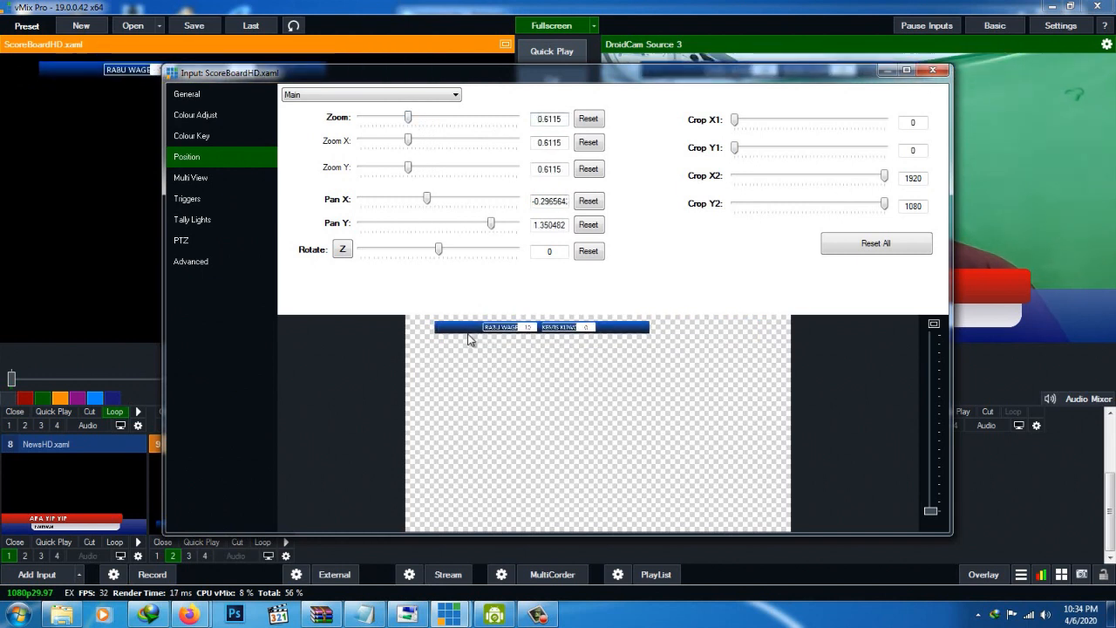
scroll(409, 122, "down", 2)
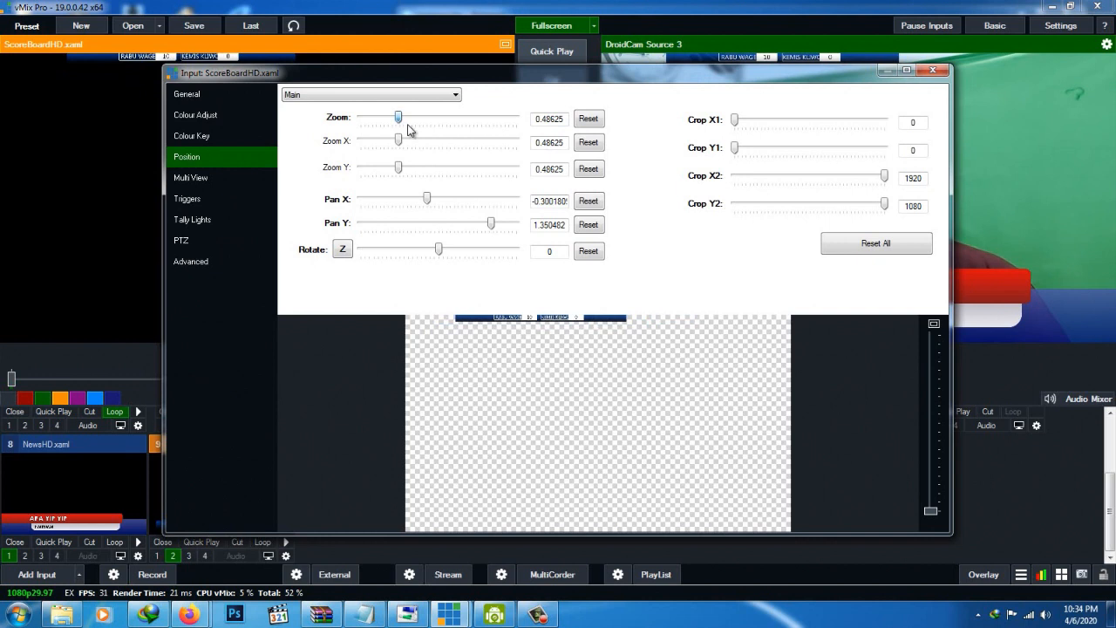
left_click_drag(478, 326, 447, 335)
left_click_drag(399, 123, 388, 119)
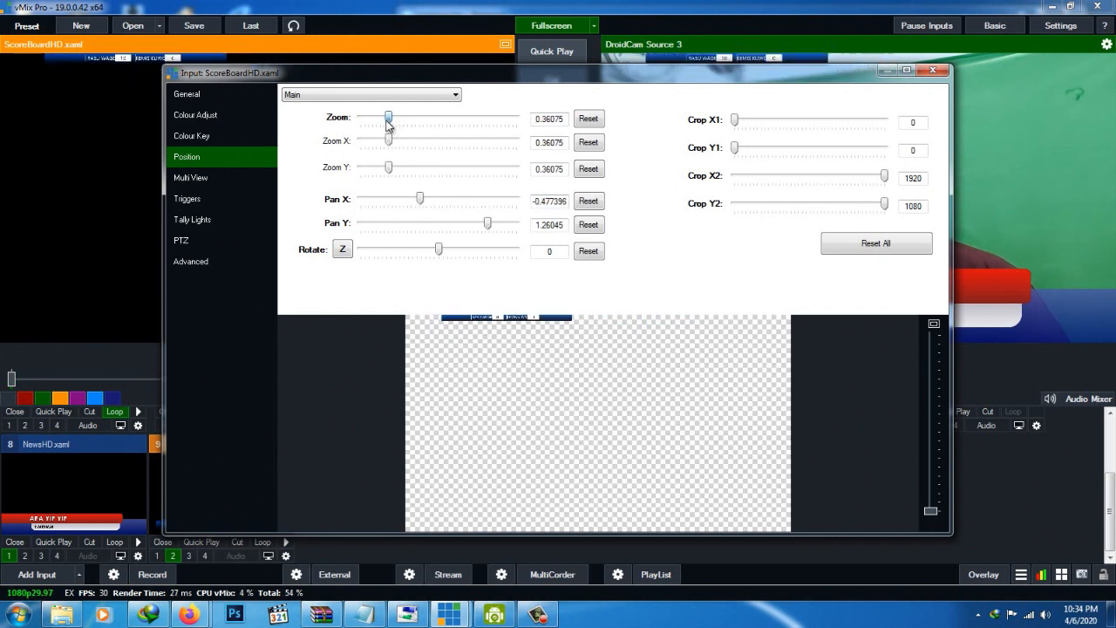
left_click_drag(463, 321, 440, 333)
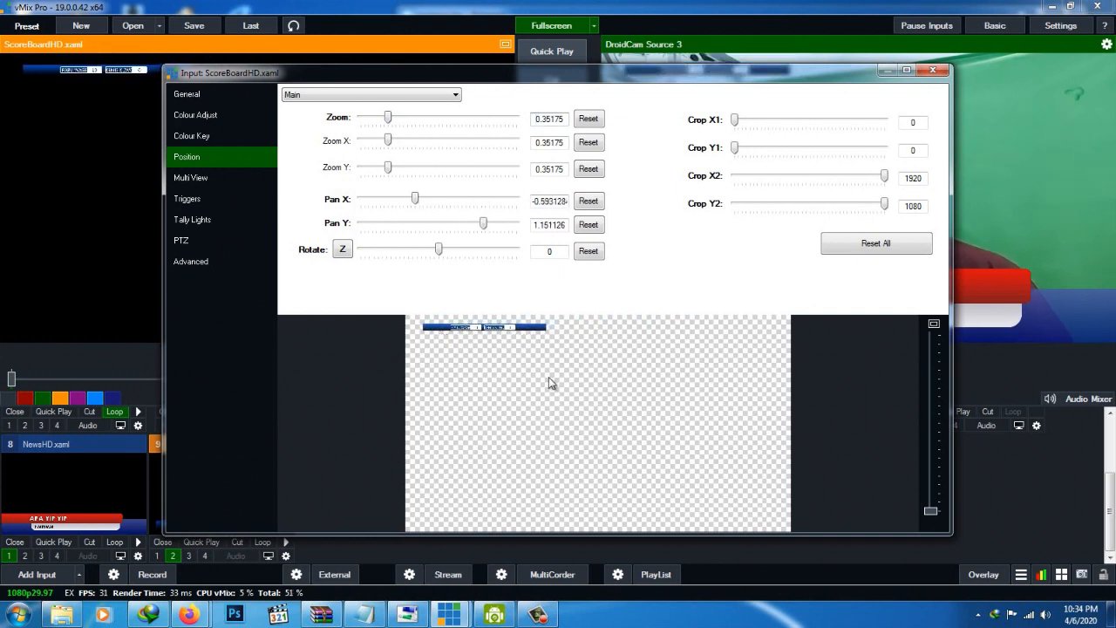
left_click(932, 70)
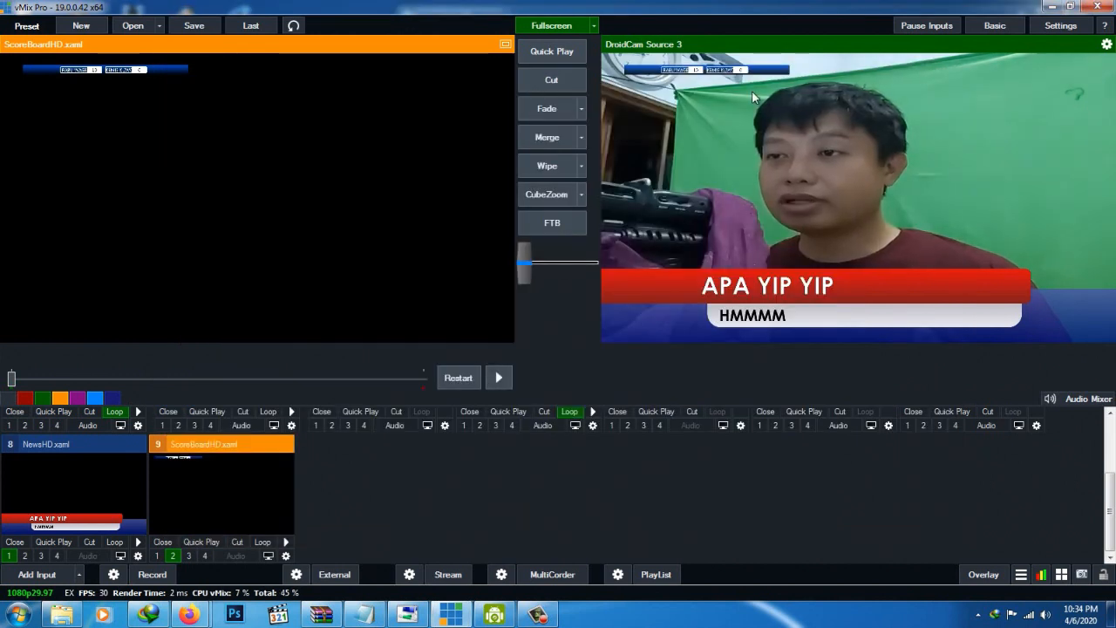